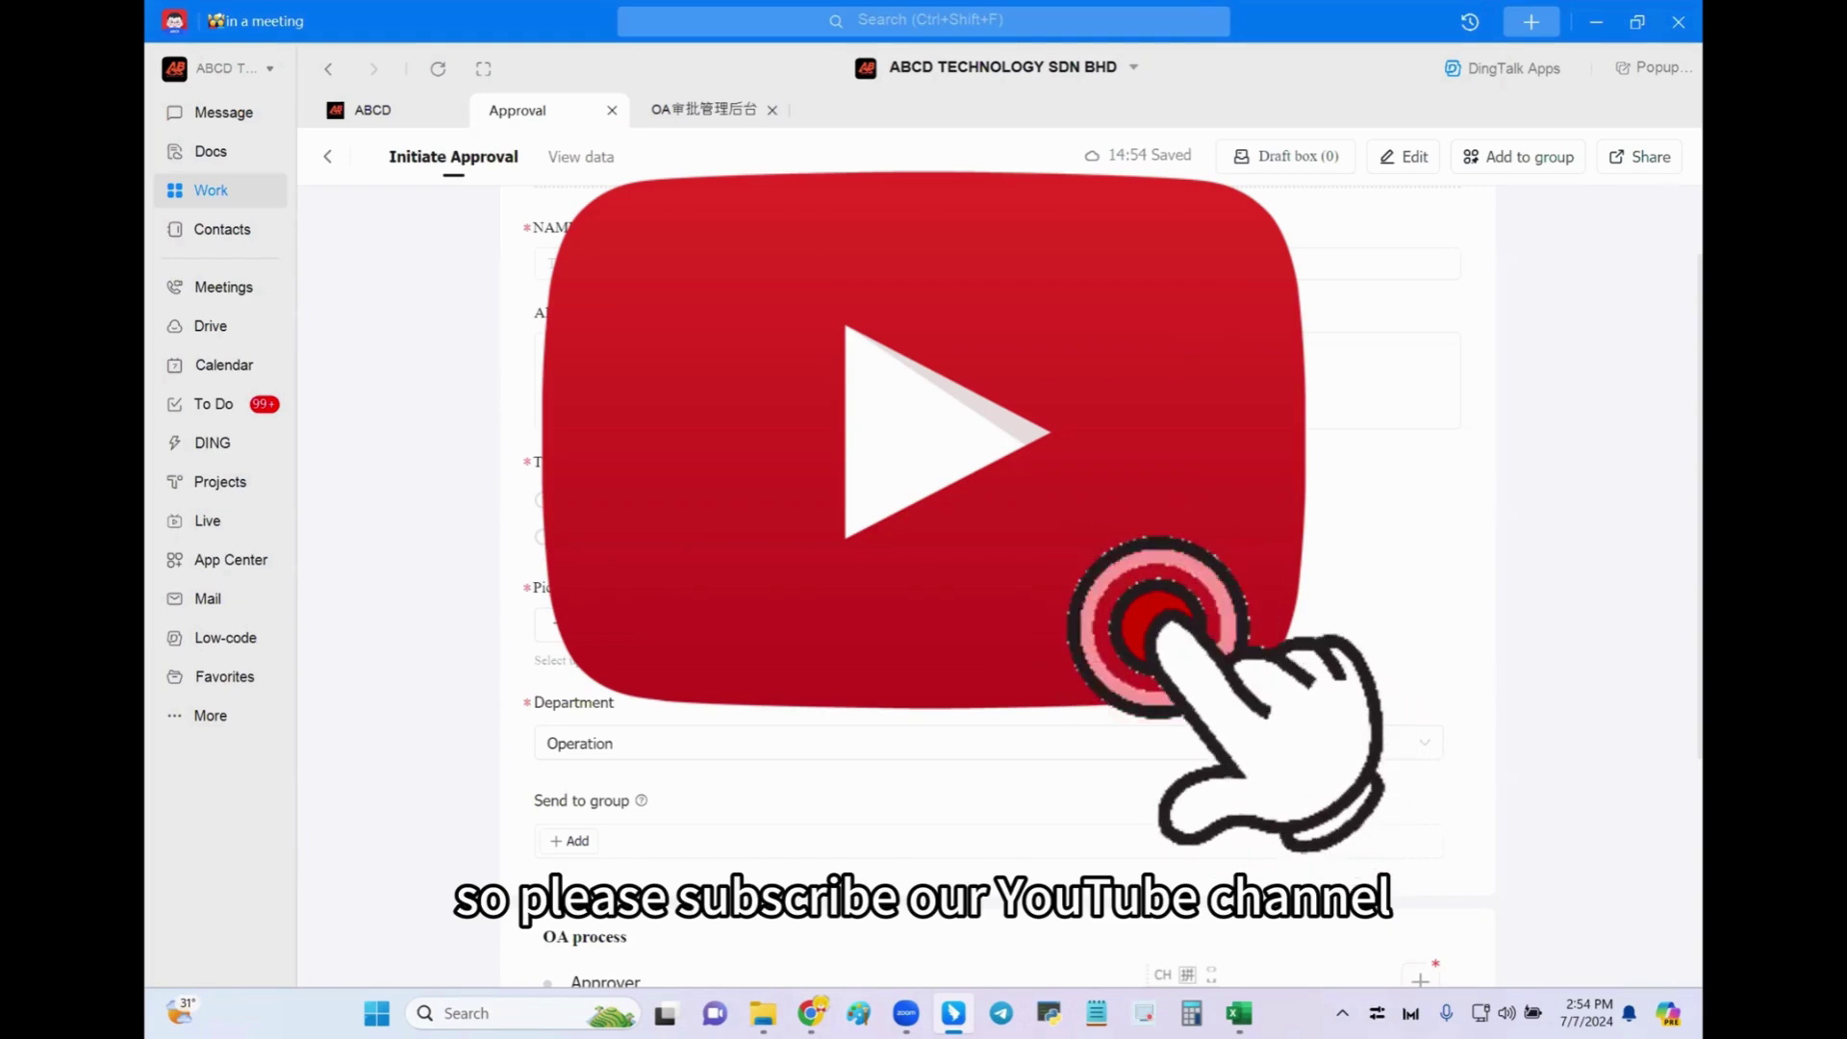
# Preview the claim form with TOLL, then MILEAGE, selected as the claim type
pyautogui.scroll(2, 998, 577)
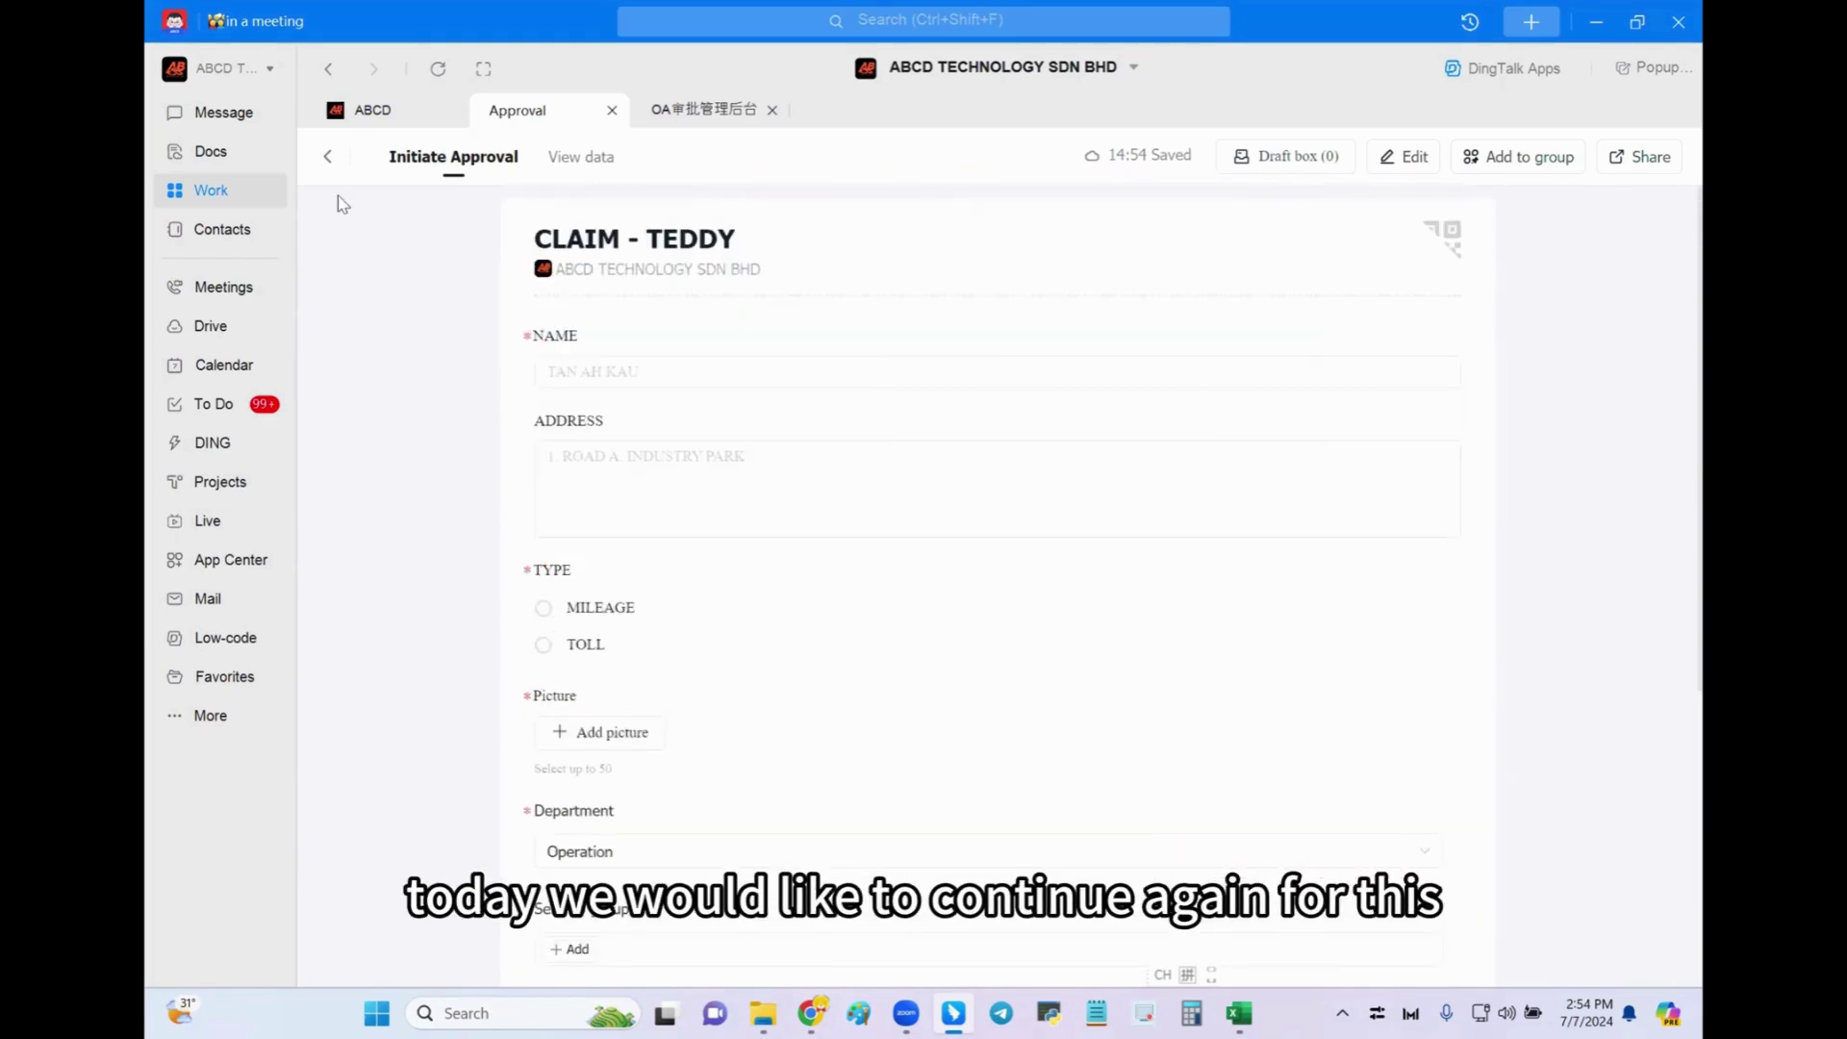
pyautogui.scroll(-5, 717, 488)
pyautogui.scroll(4, 716, 489)
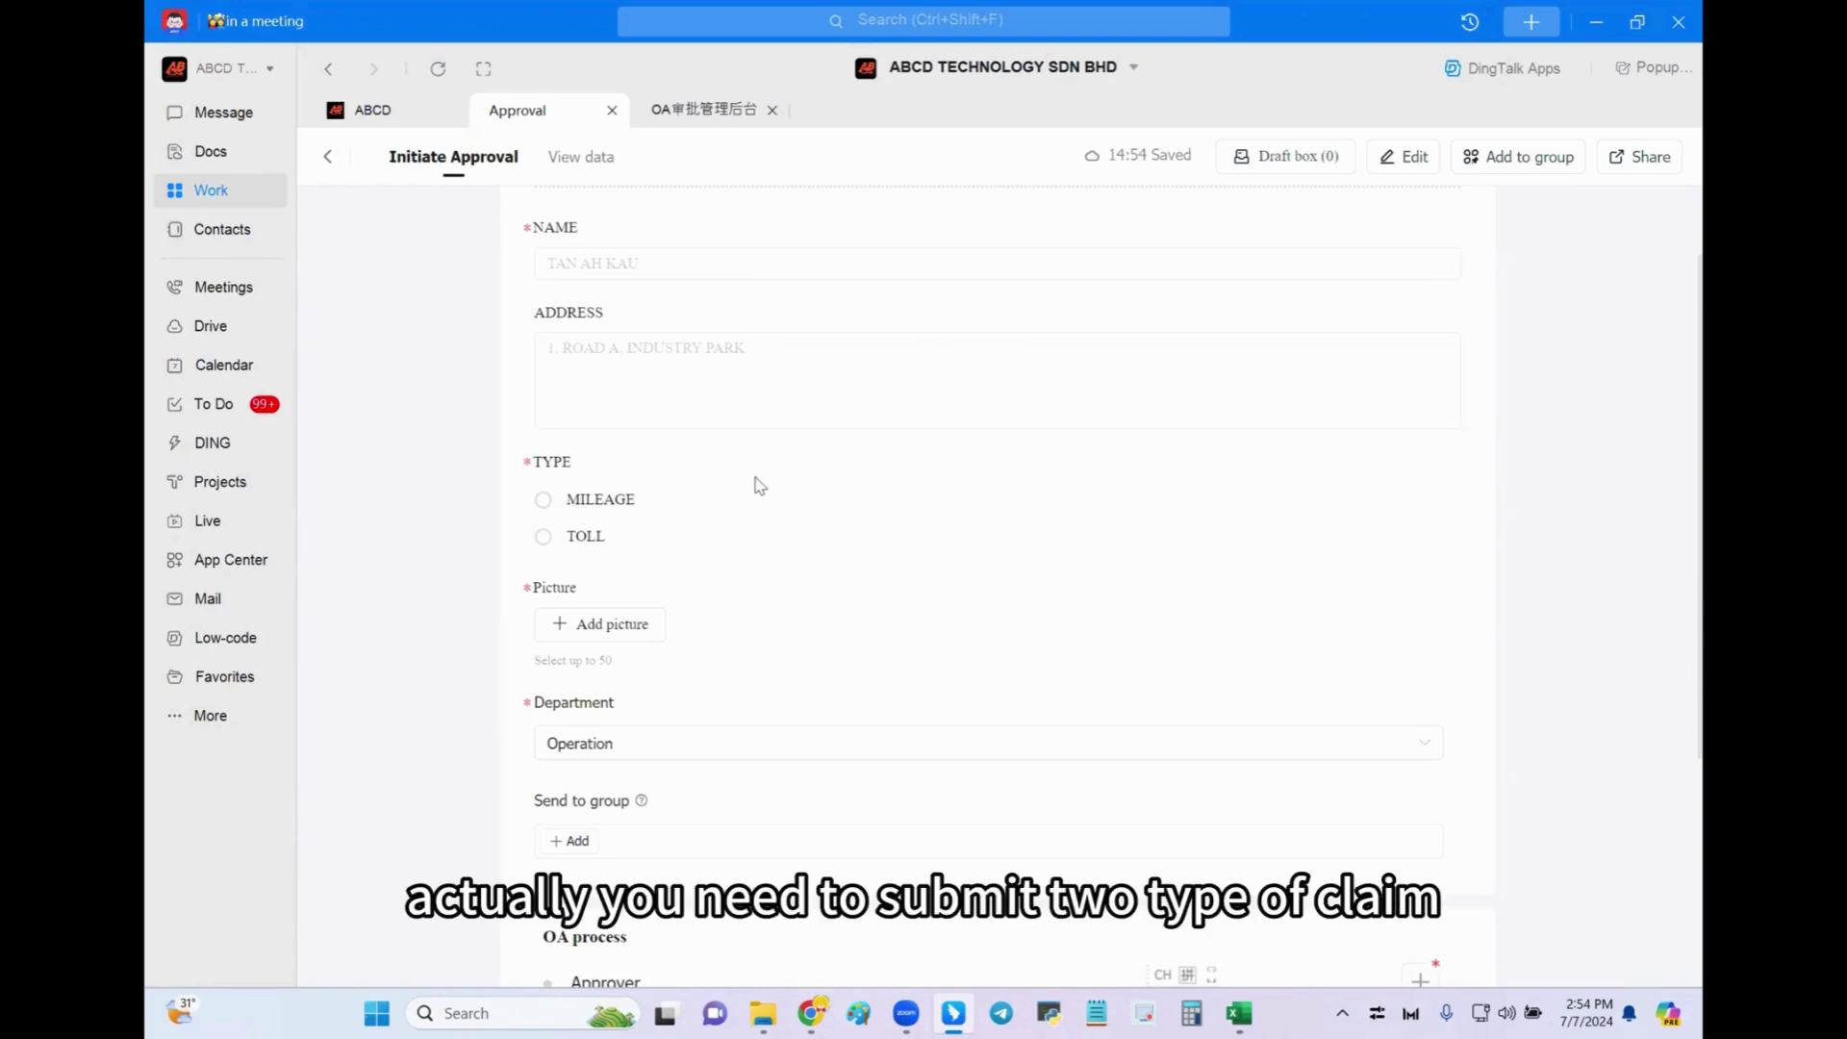
pyautogui.click(589, 537)
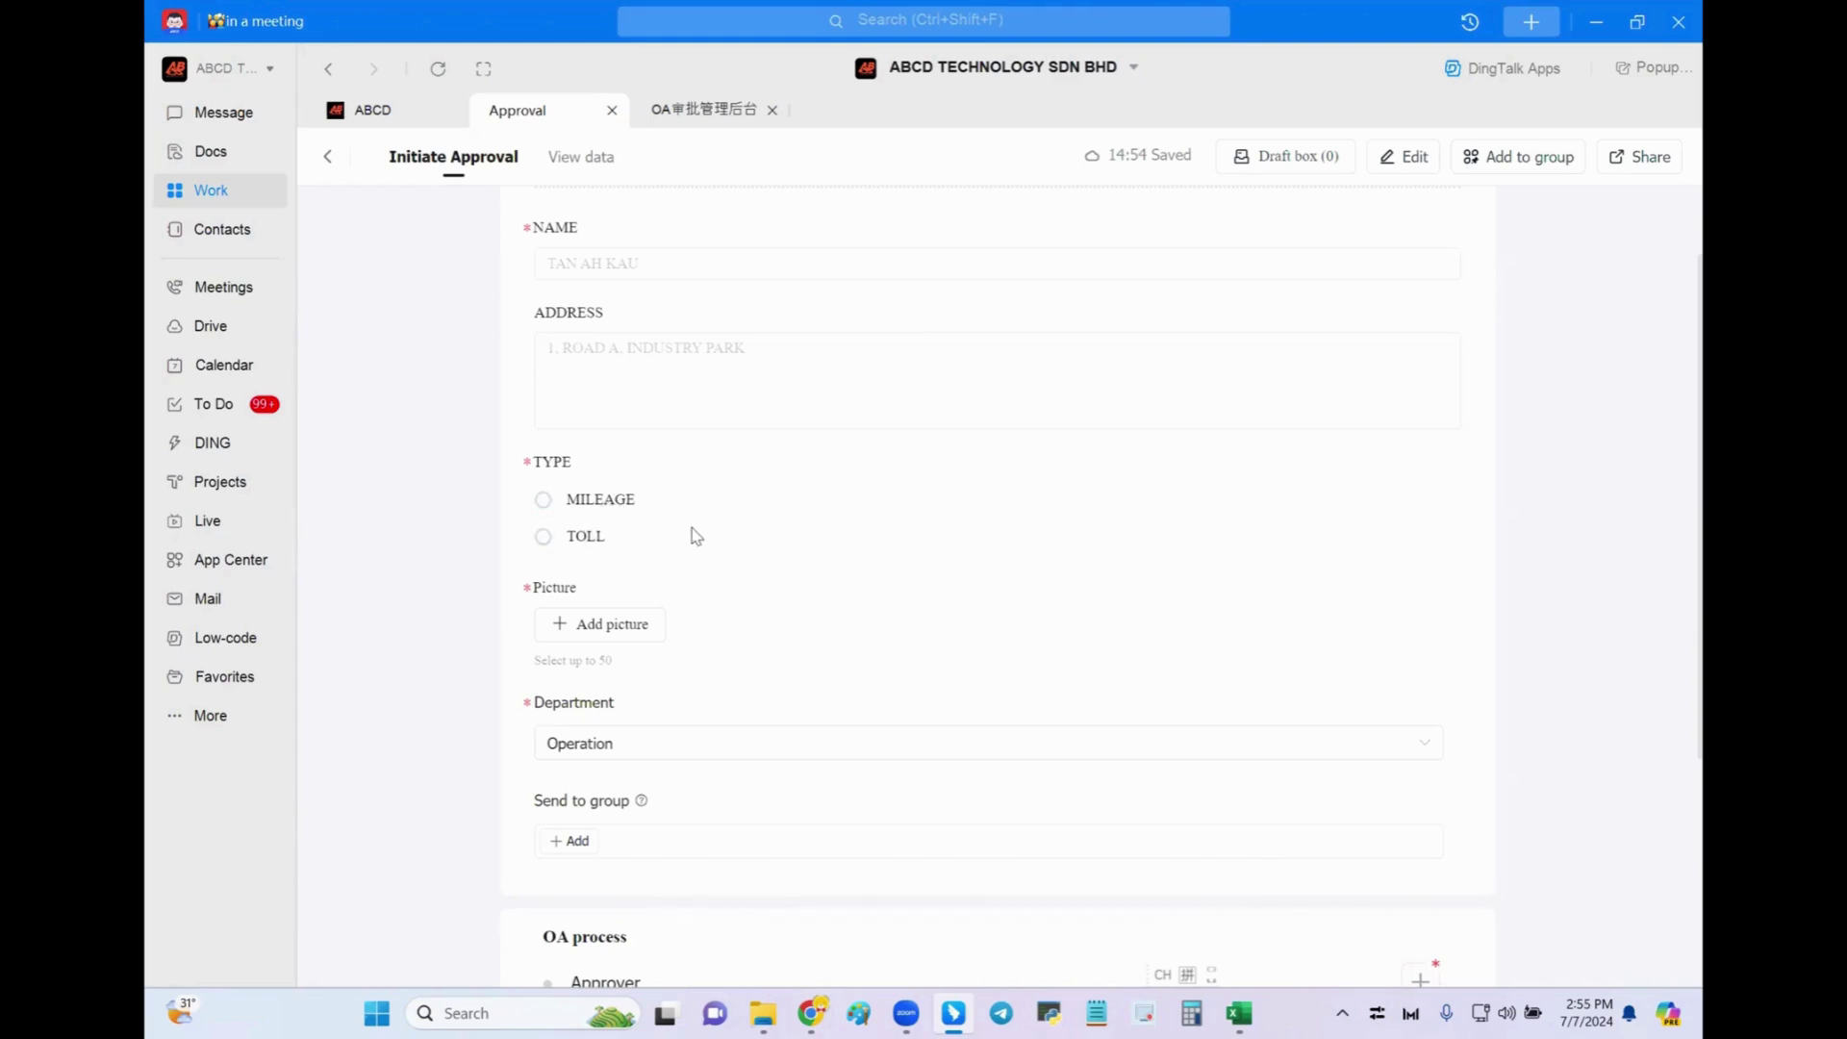
pyautogui.click(564, 504)
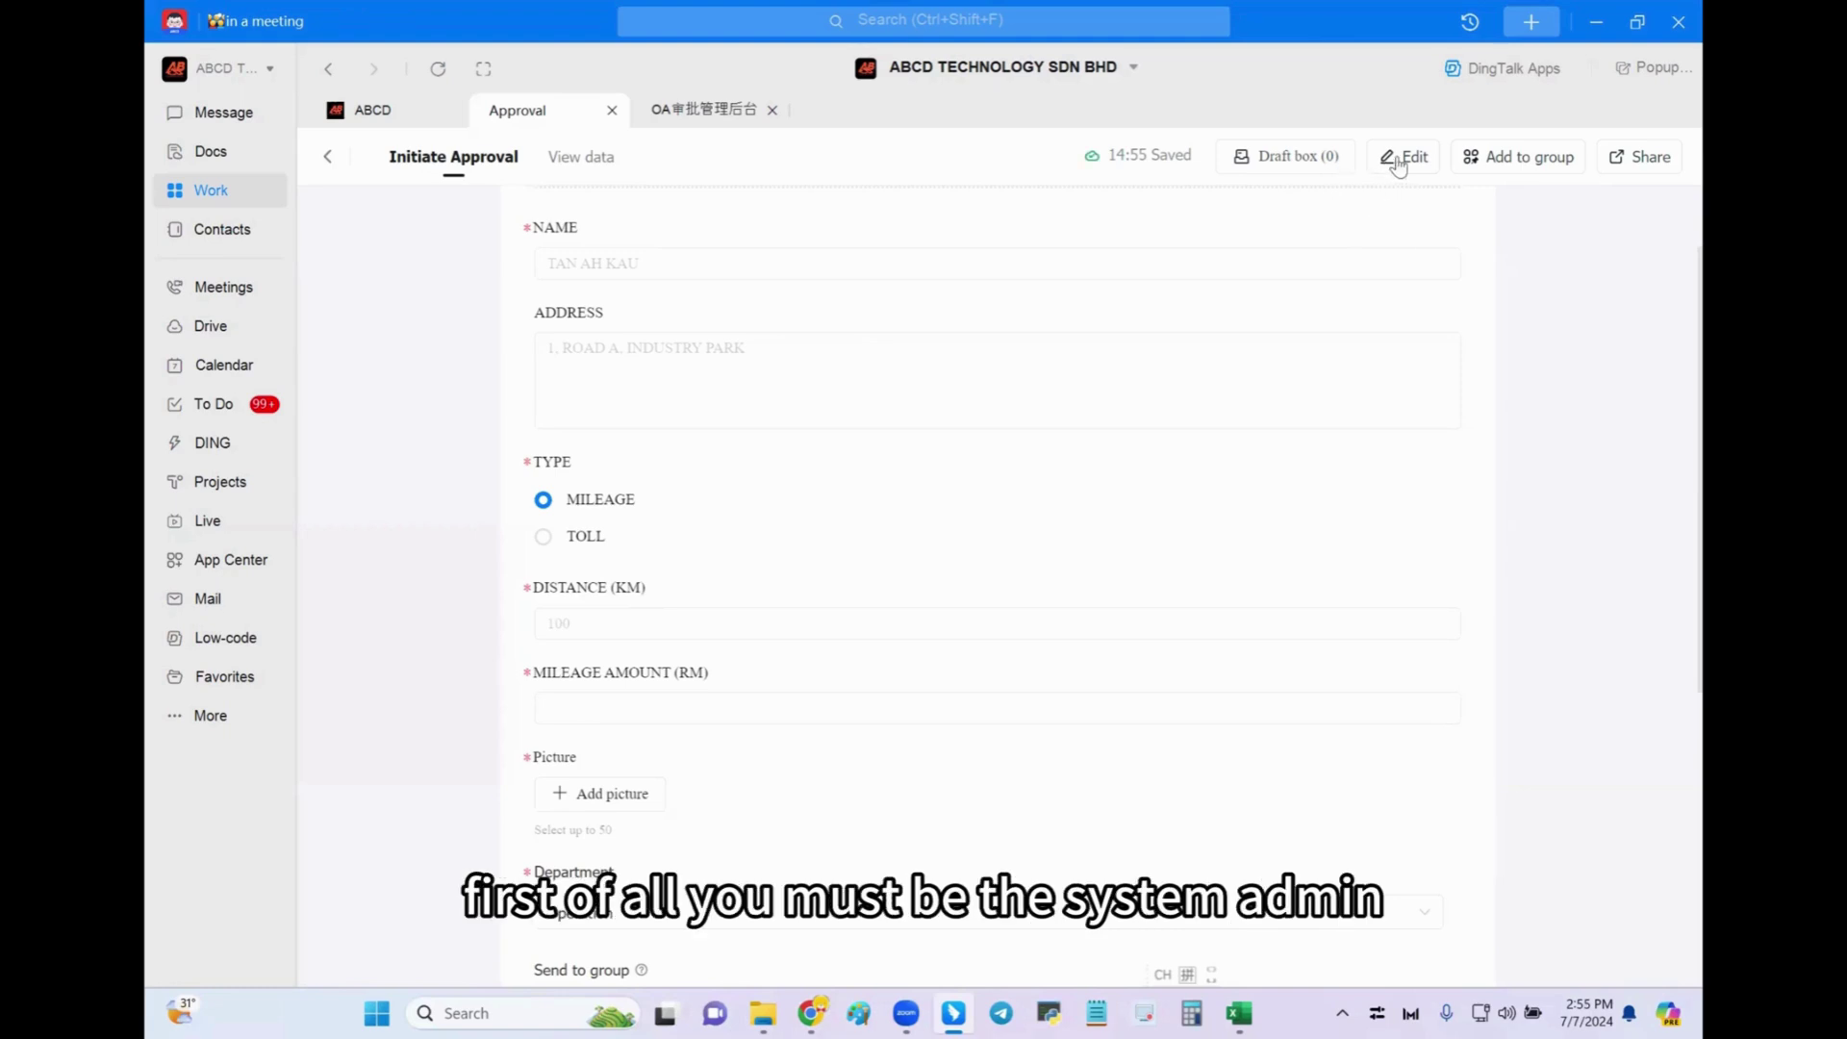
# In the form designer, add a Details/forms block above the TYPE field
pyautogui.click(724, 120)
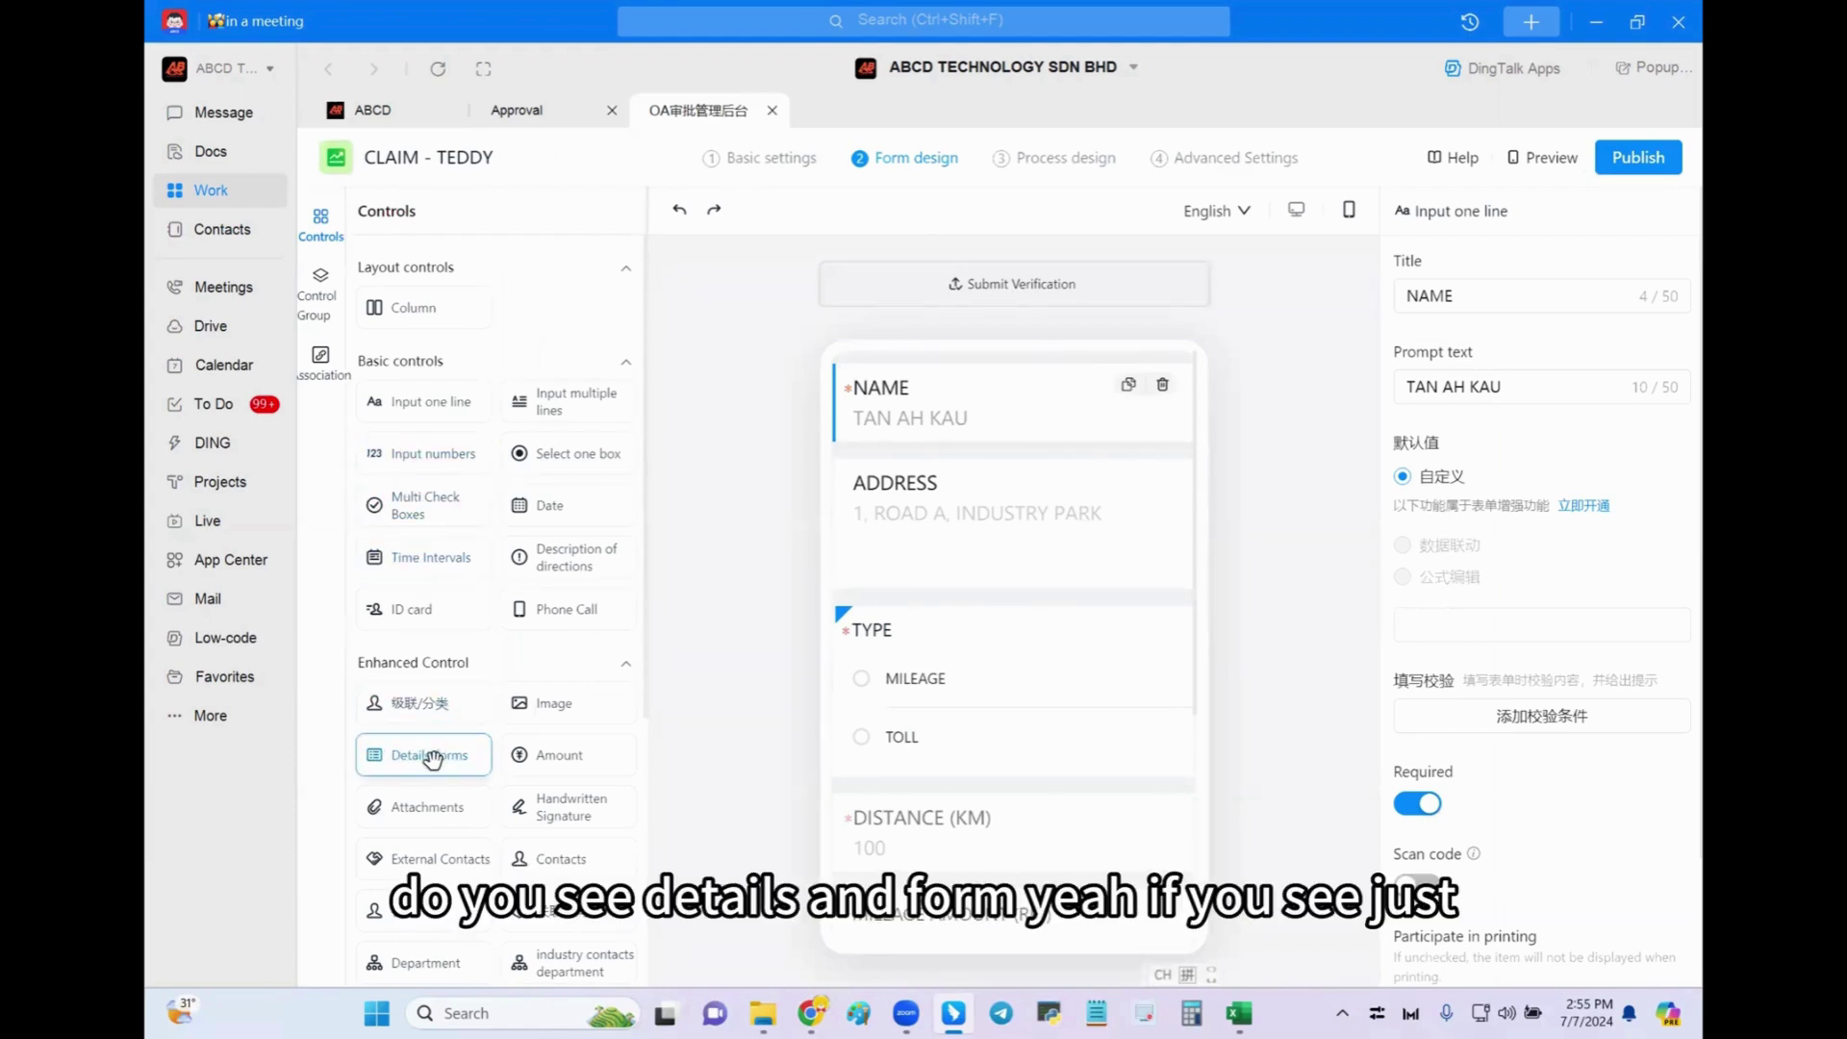
pyautogui.moveTo(426, 757); pyautogui.dragTo(899, 631)
pyautogui.scroll(-3, 894, 635)
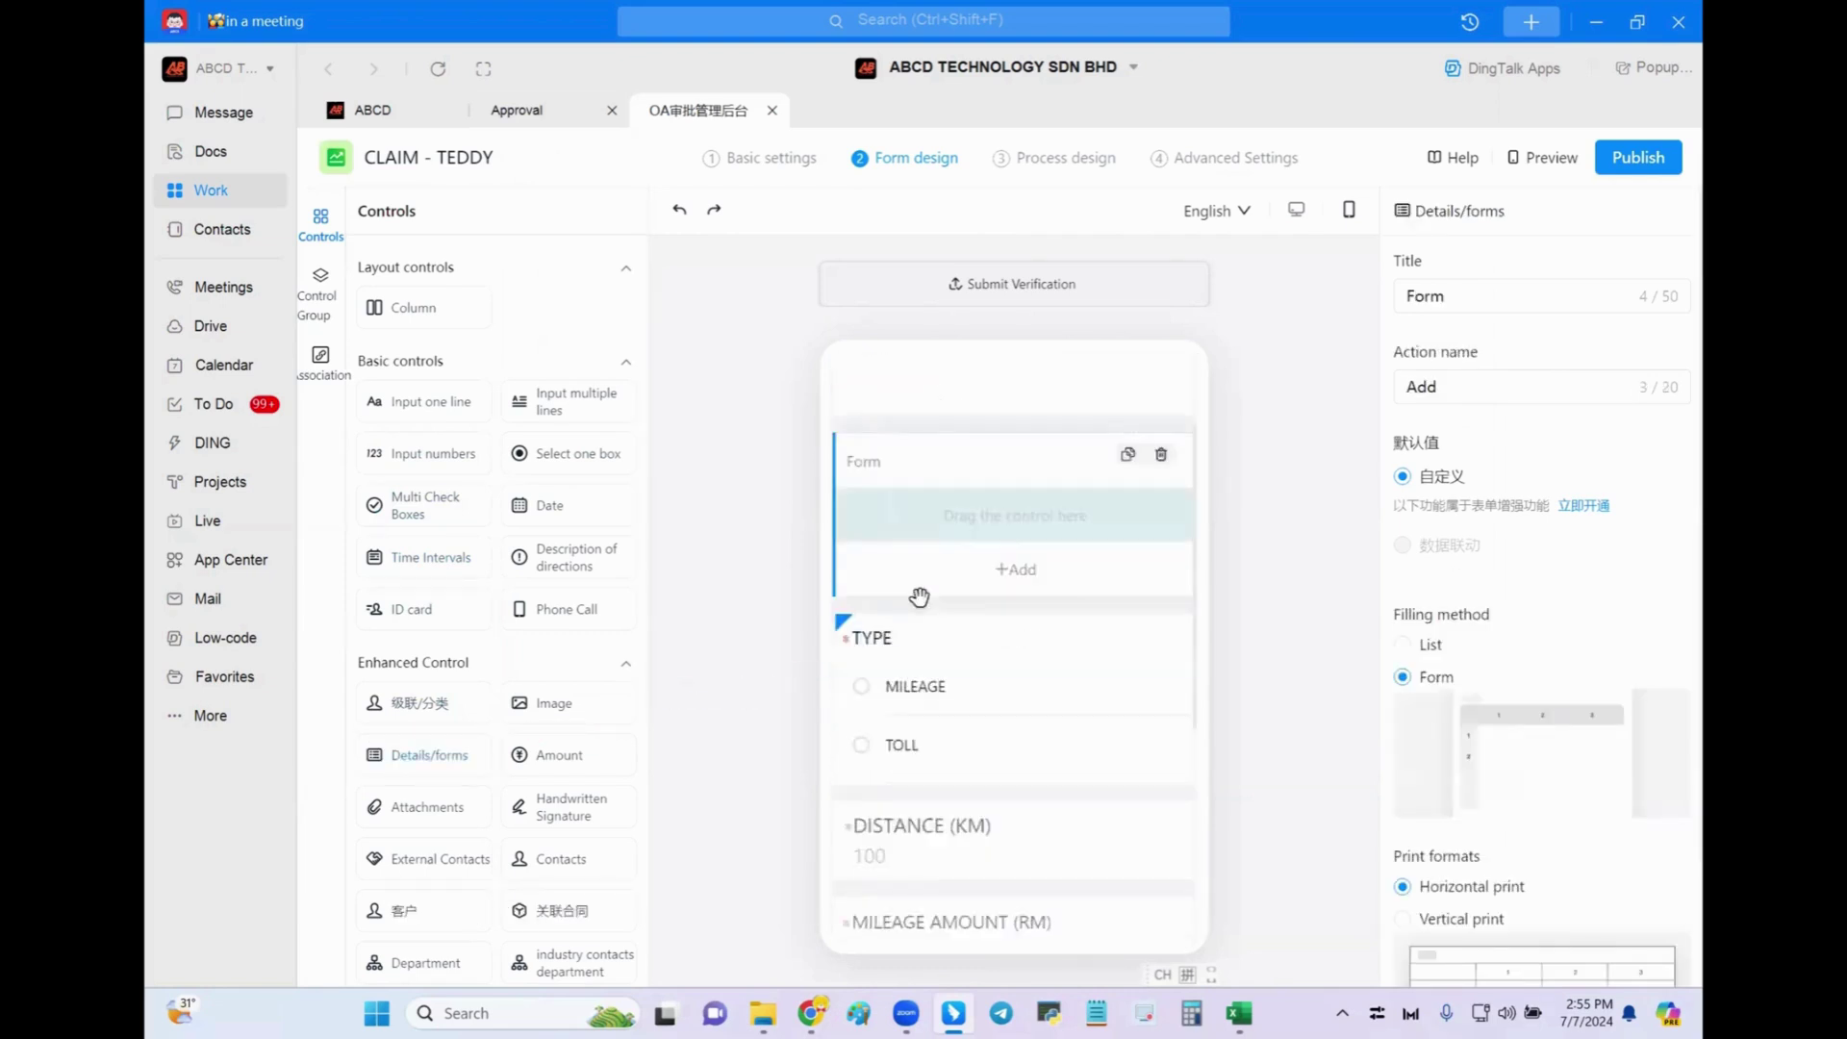
pyautogui.scroll(1, 933, 582)
# Move TYPE, DISTANCE, MILEAGE AMOUNT, AMOUNT and Picture into the Form block
pyautogui.moveTo(958, 614); pyautogui.dragTo(914, 483)
pyautogui.scroll(-1, 988, 574)
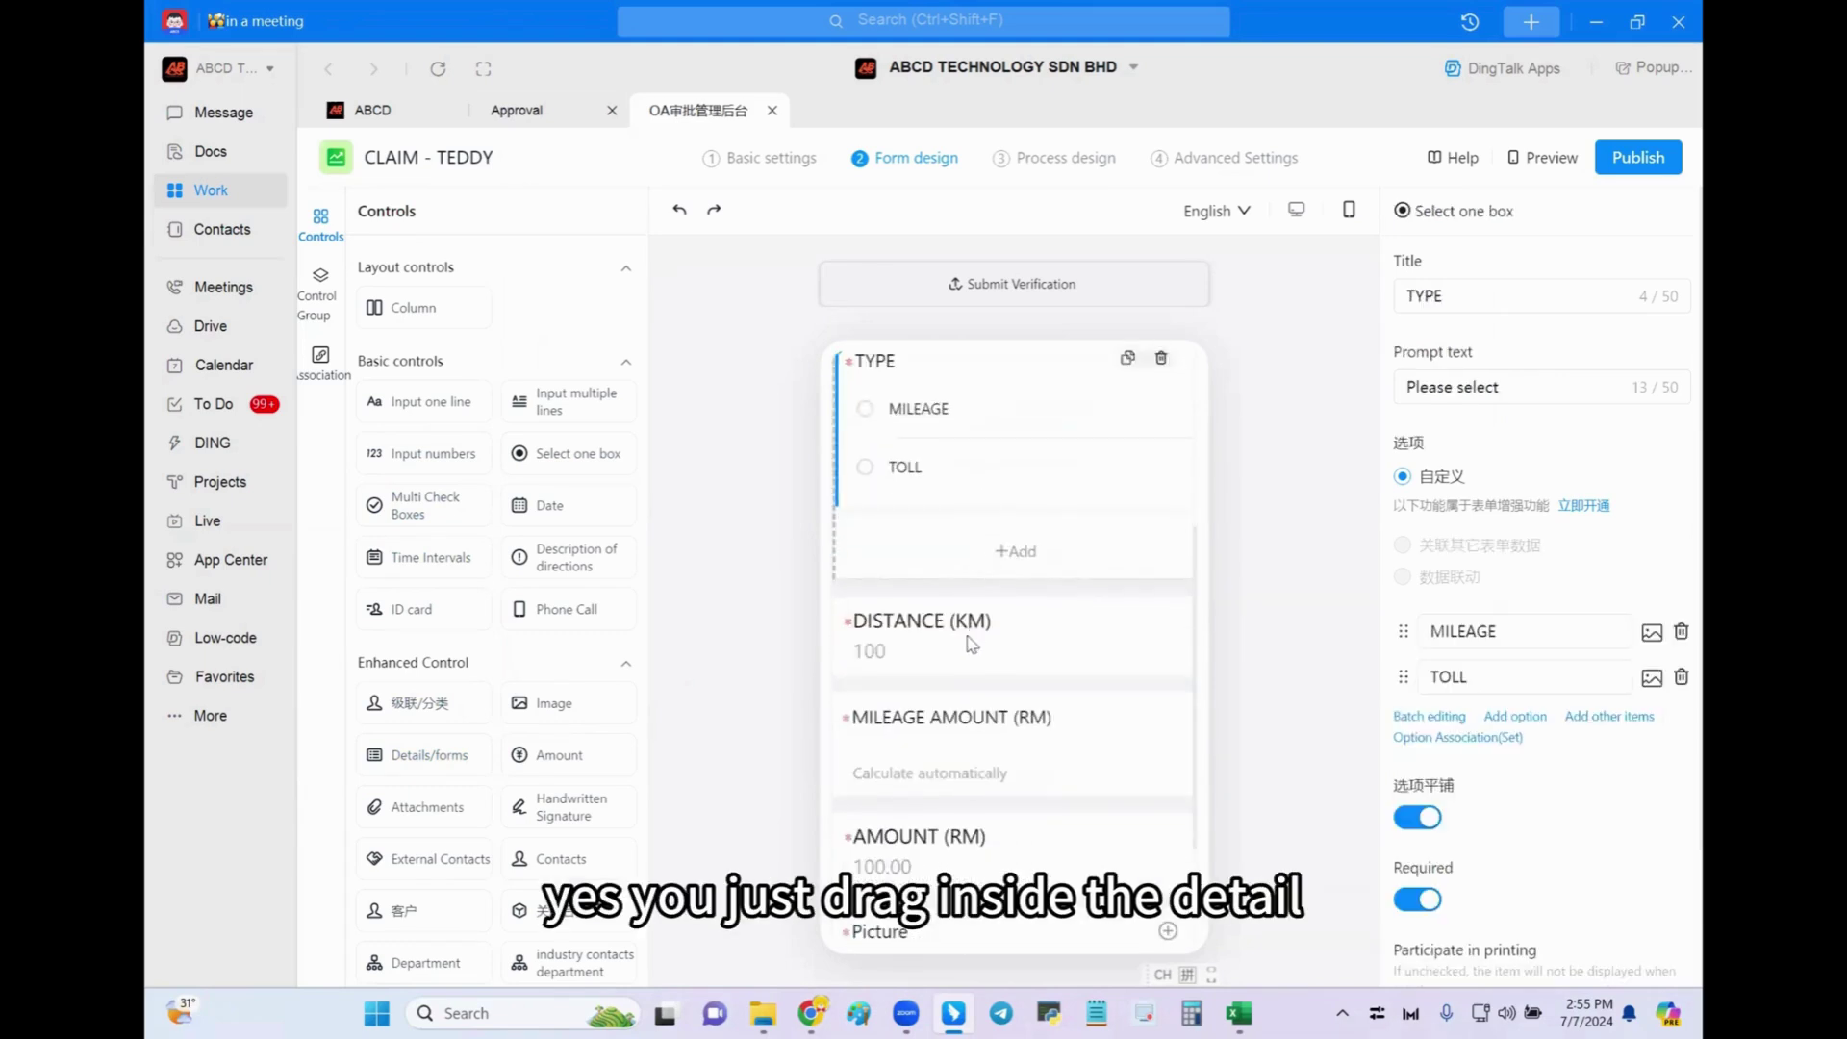
pyautogui.moveTo(971, 620)
pyautogui.mouseDown()
pyautogui.moveTo(960, 536)
pyautogui.moveTo(965, 575)
pyautogui.moveTo(989, 536)
pyautogui.moveTo(962, 521)
pyautogui.moveTo(975, 623)
pyautogui.moveTo(974, 602)
pyautogui.mouseUp()
pyautogui.scroll(-1, 965, 575)
pyautogui.scroll(-1, 975, 623)
pyautogui.moveTo(977, 768)
pyautogui.mouseDown()
pyautogui.moveTo(998, 660)
pyautogui.moveTo(961, 750)
pyautogui.mouseUp()
pyautogui.scroll(2, 952, 500)
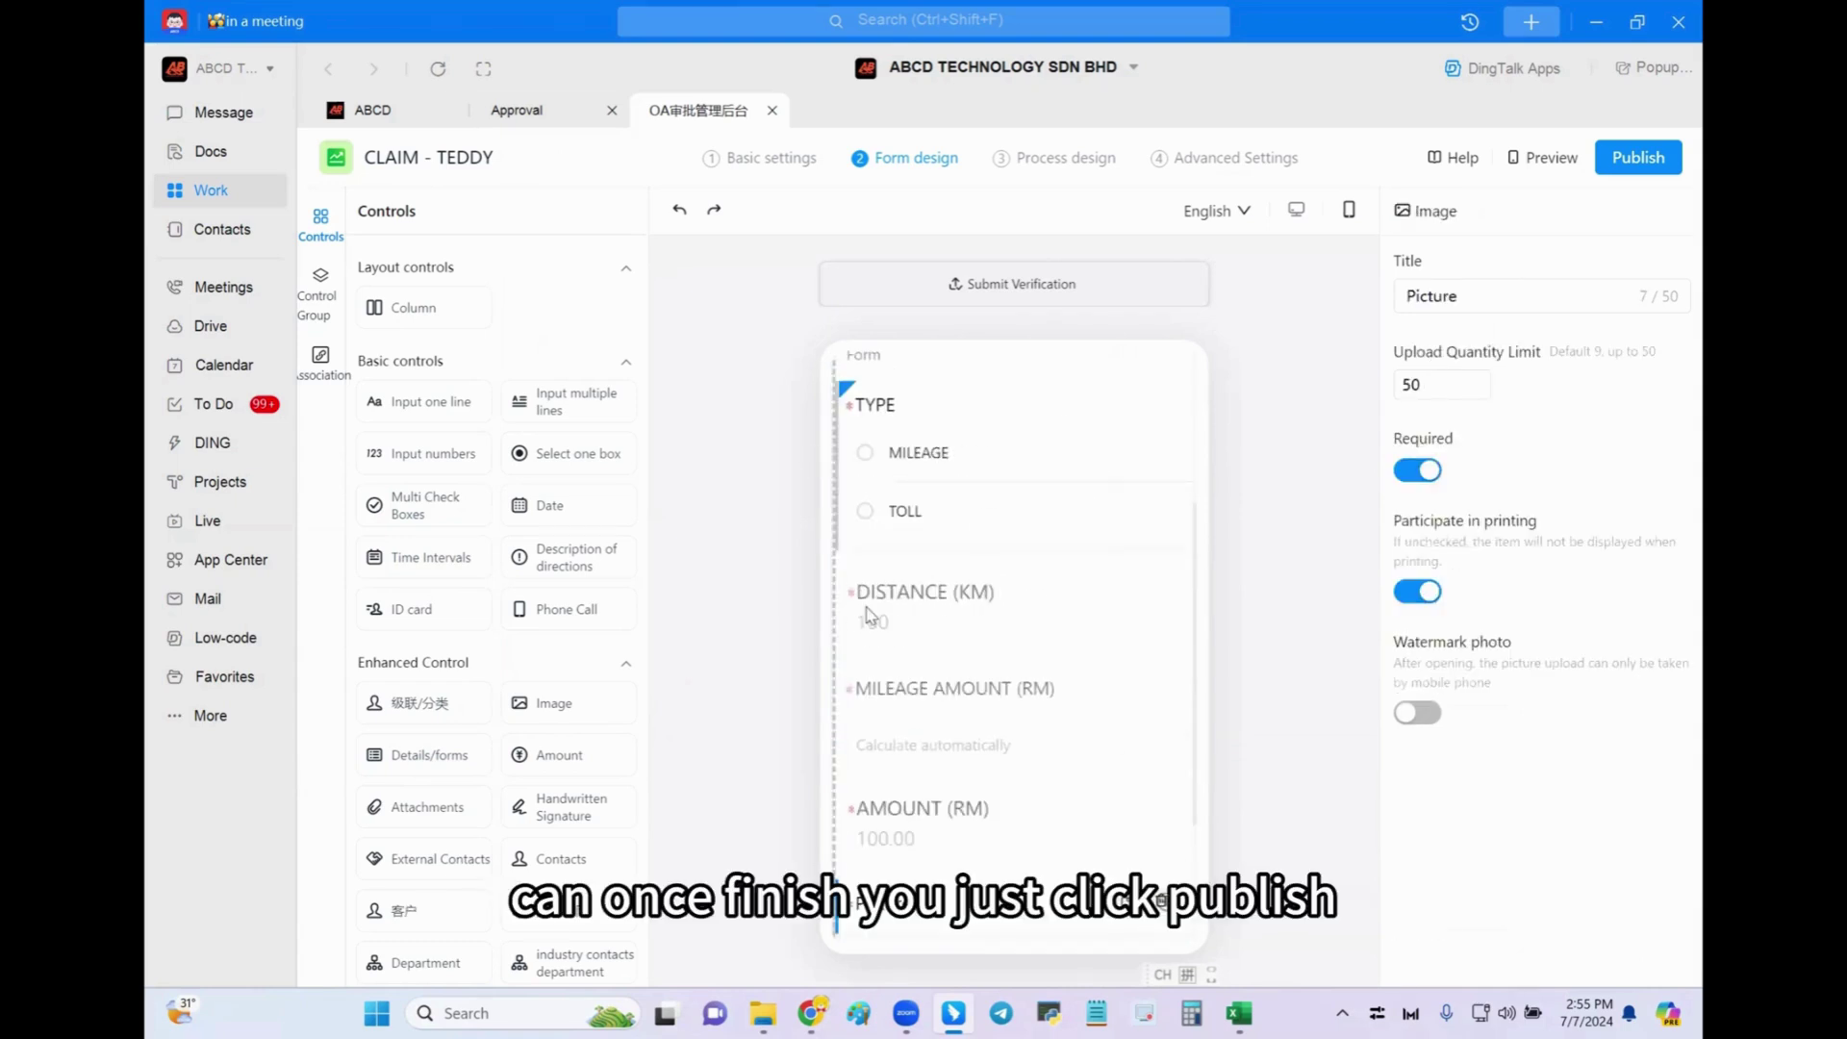
# Publish the updated claim form and return to the Approval tab
pyautogui.click(1635, 165)
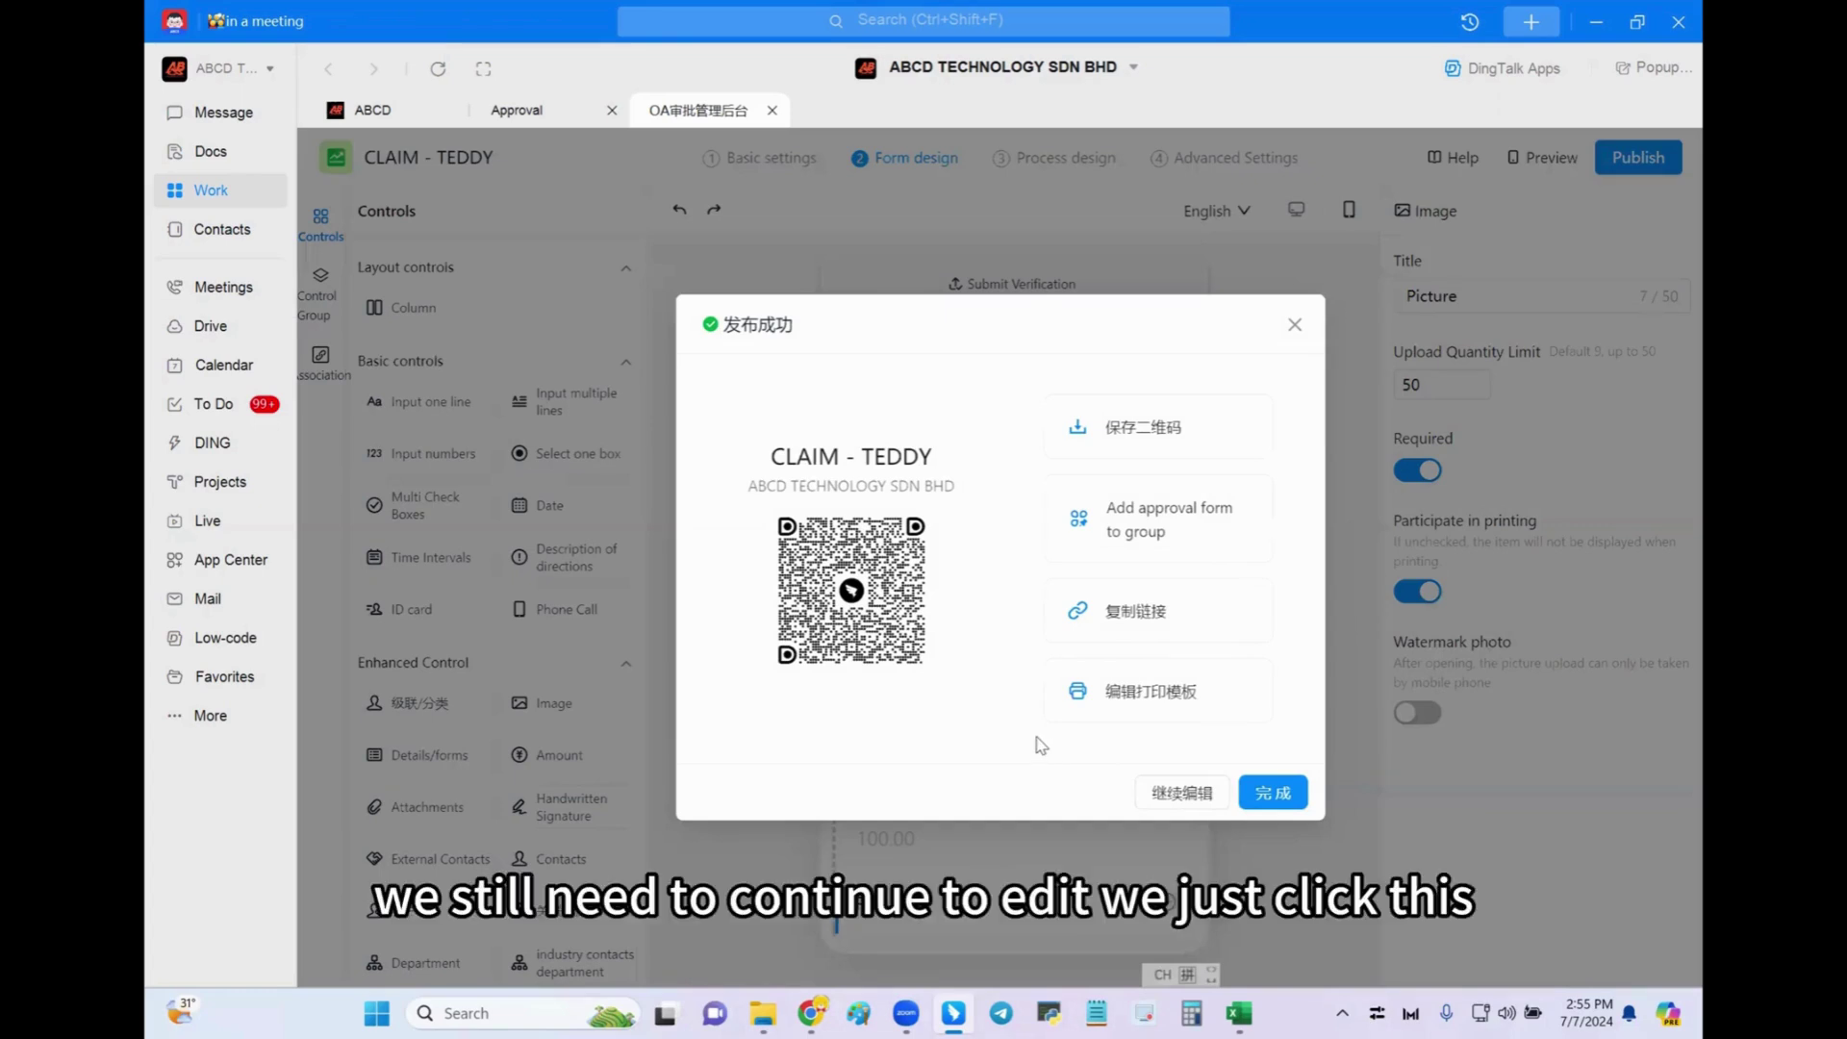
pyautogui.click(1165, 801)
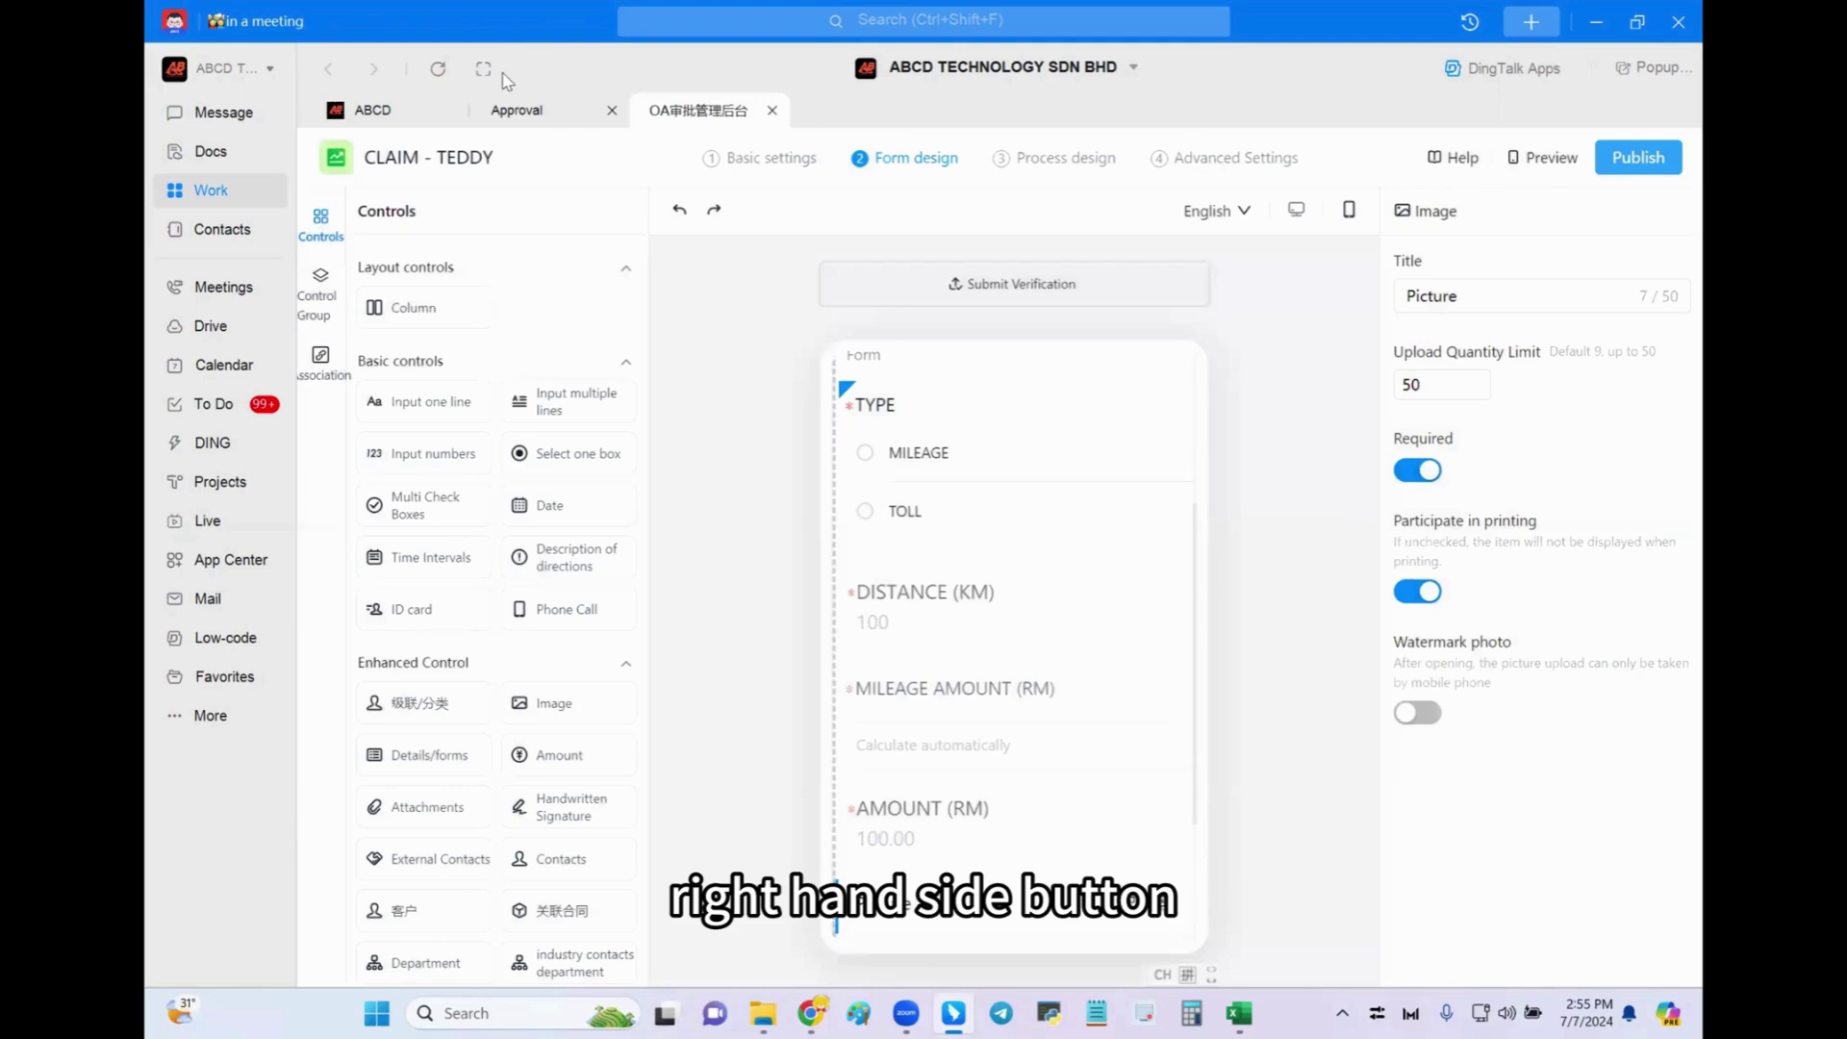
pyautogui.click(527, 111)
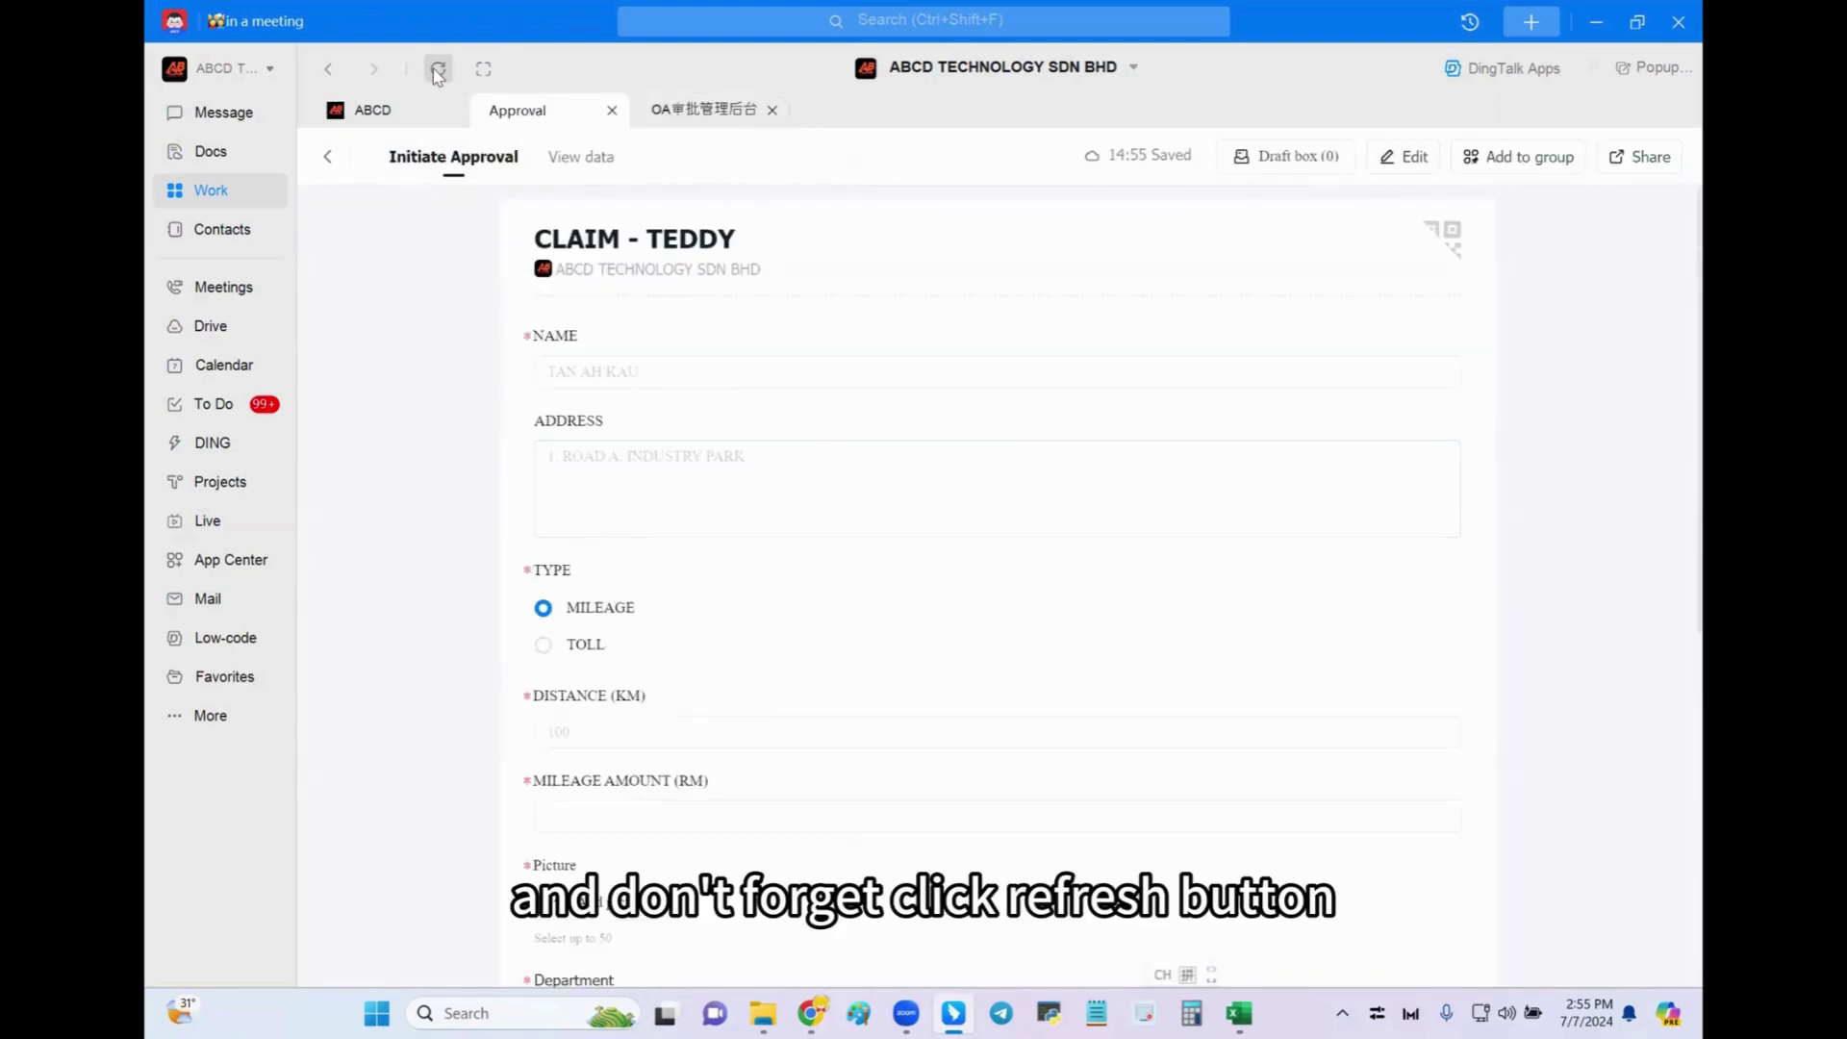
# Reload the approval page until the Form table with TYPE and Picture columns appears
pyautogui.click(438, 71)
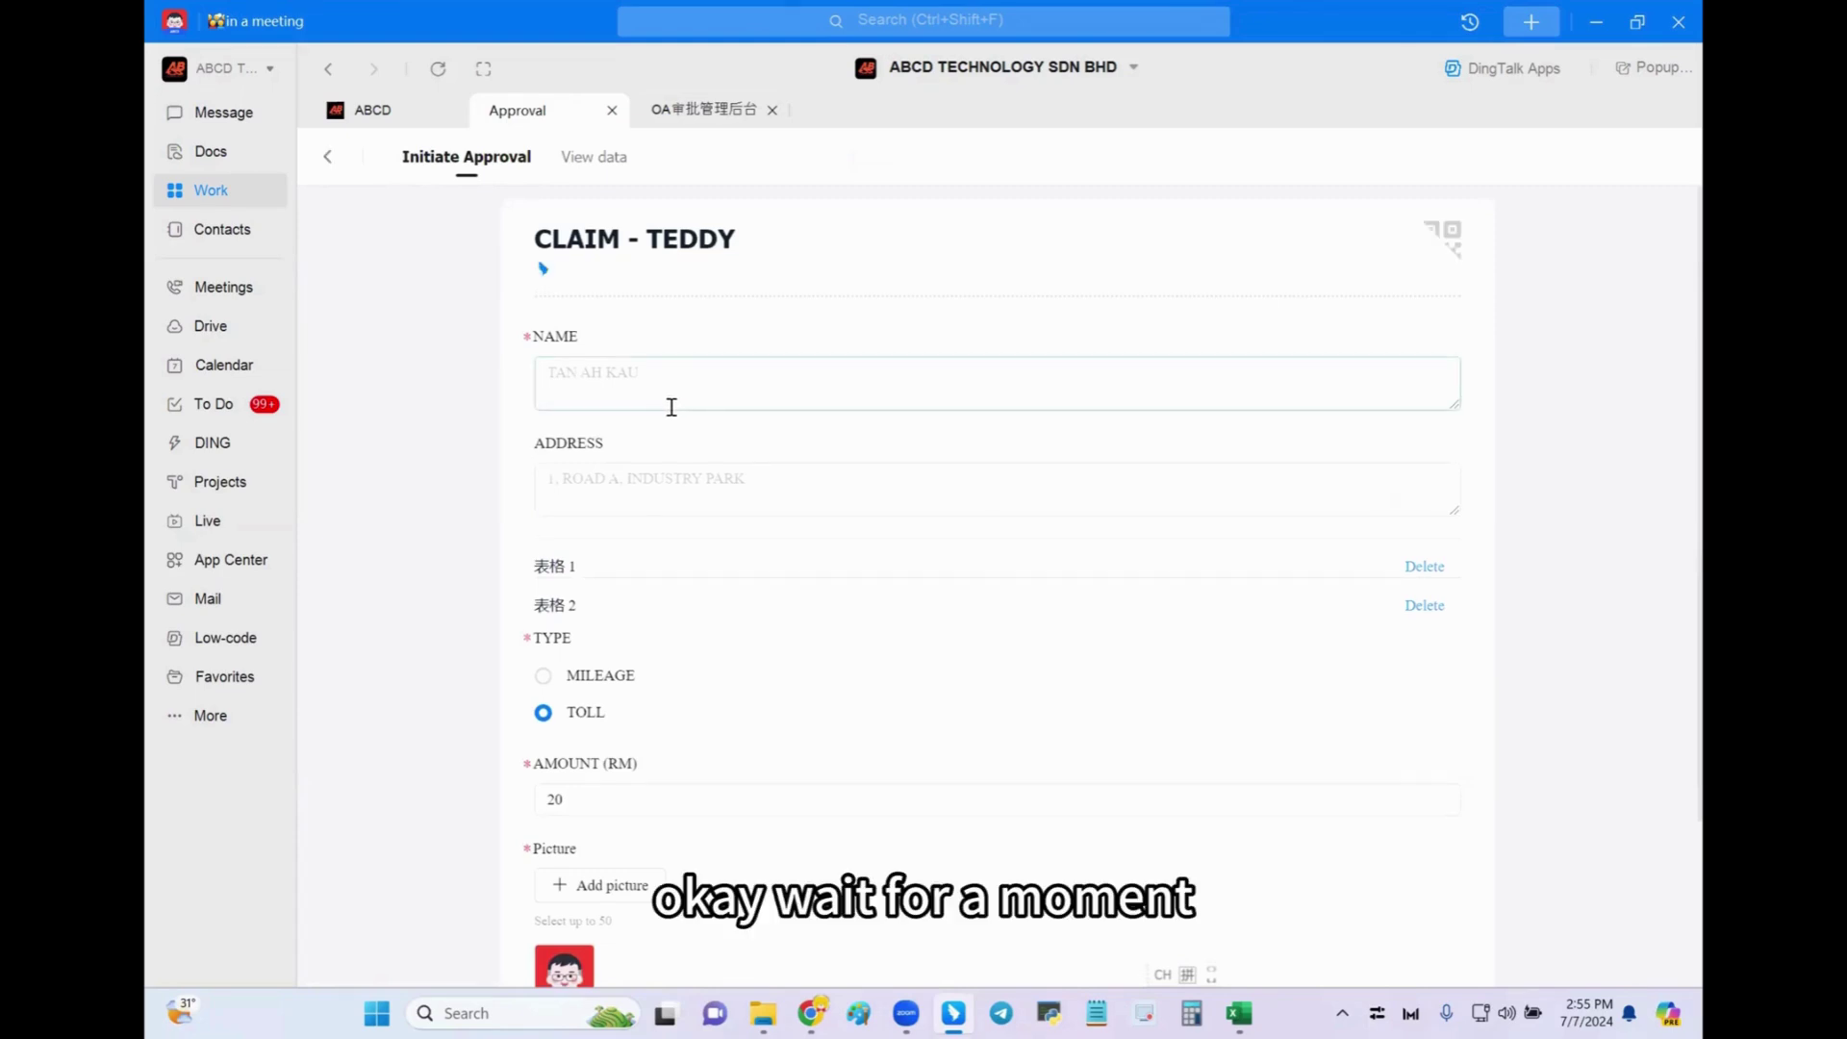
pyautogui.scroll(-2, 689, 429)
pyautogui.scroll(2, 693, 443)
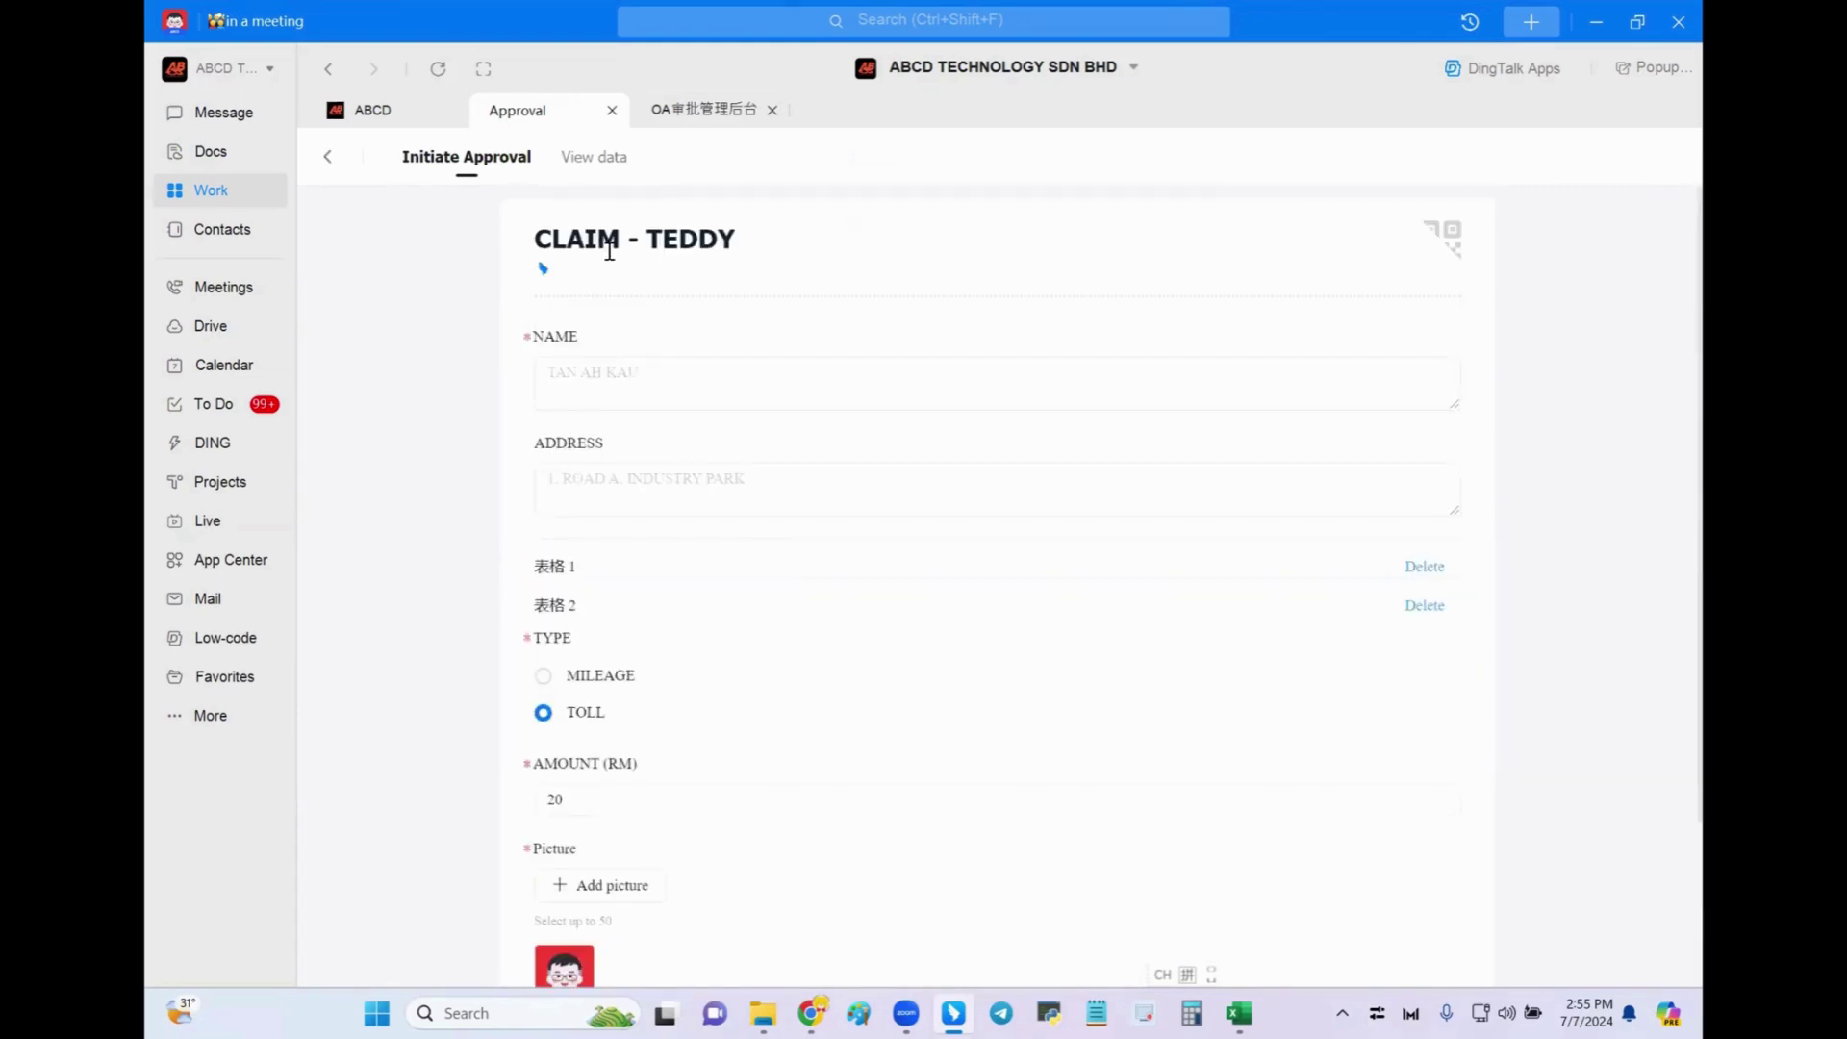
pyautogui.scroll(-2, 618, 433)
pyautogui.scroll(2, 577, 365)
pyautogui.click(438, 68)
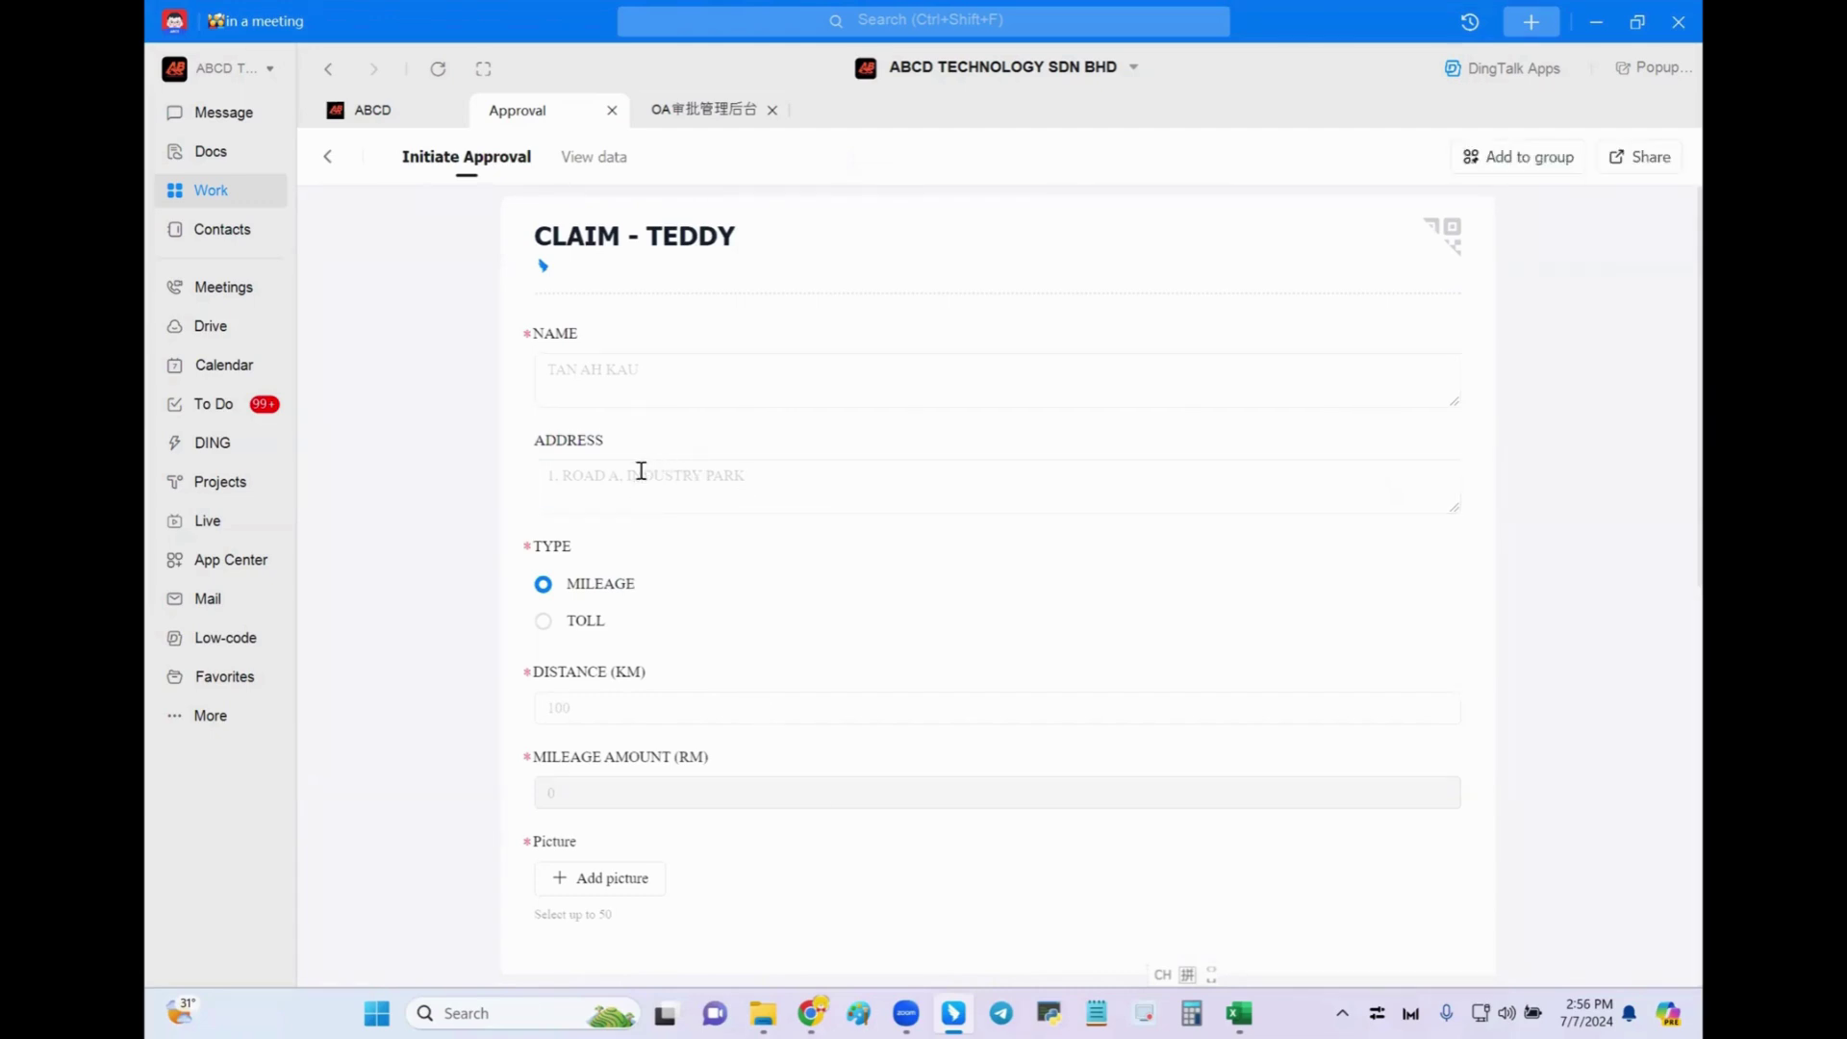
pyautogui.scroll(-5, 756, 538)
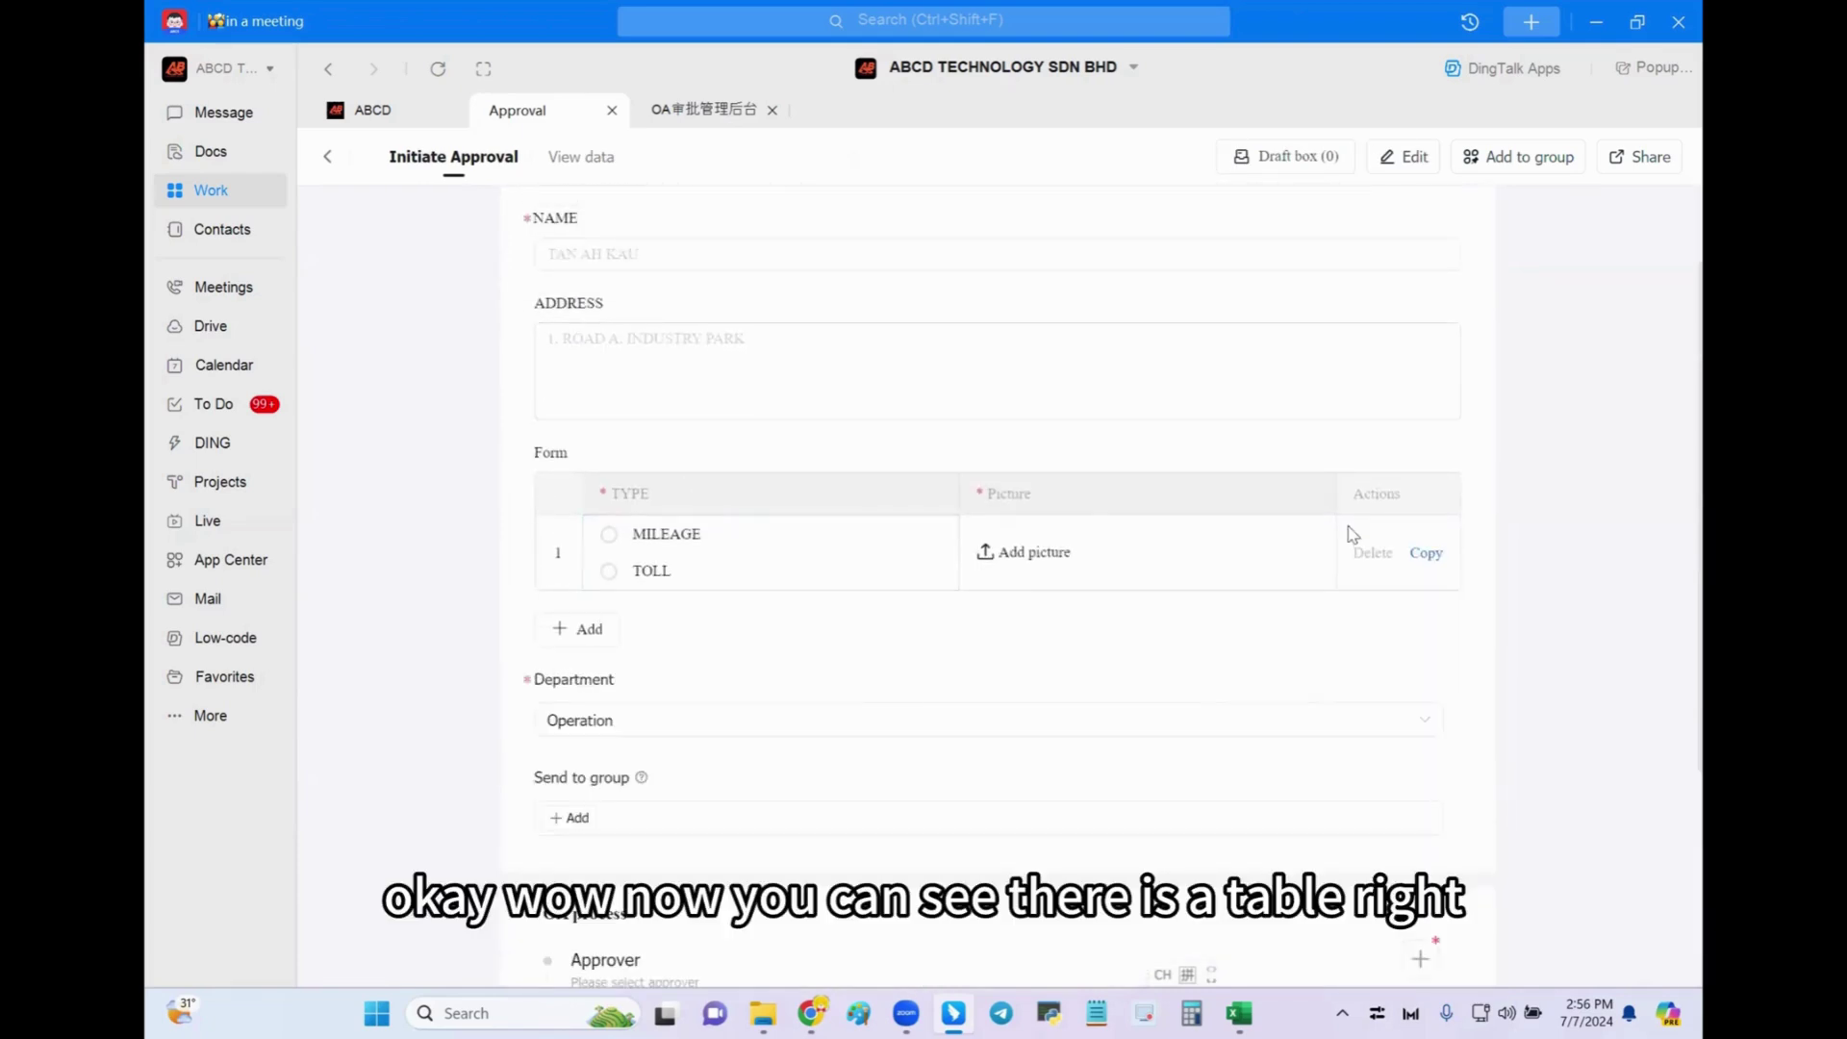
# Fill row 1 as MILEAGE with distance 100 and attach the PIKA image
pyautogui.click(642, 539)
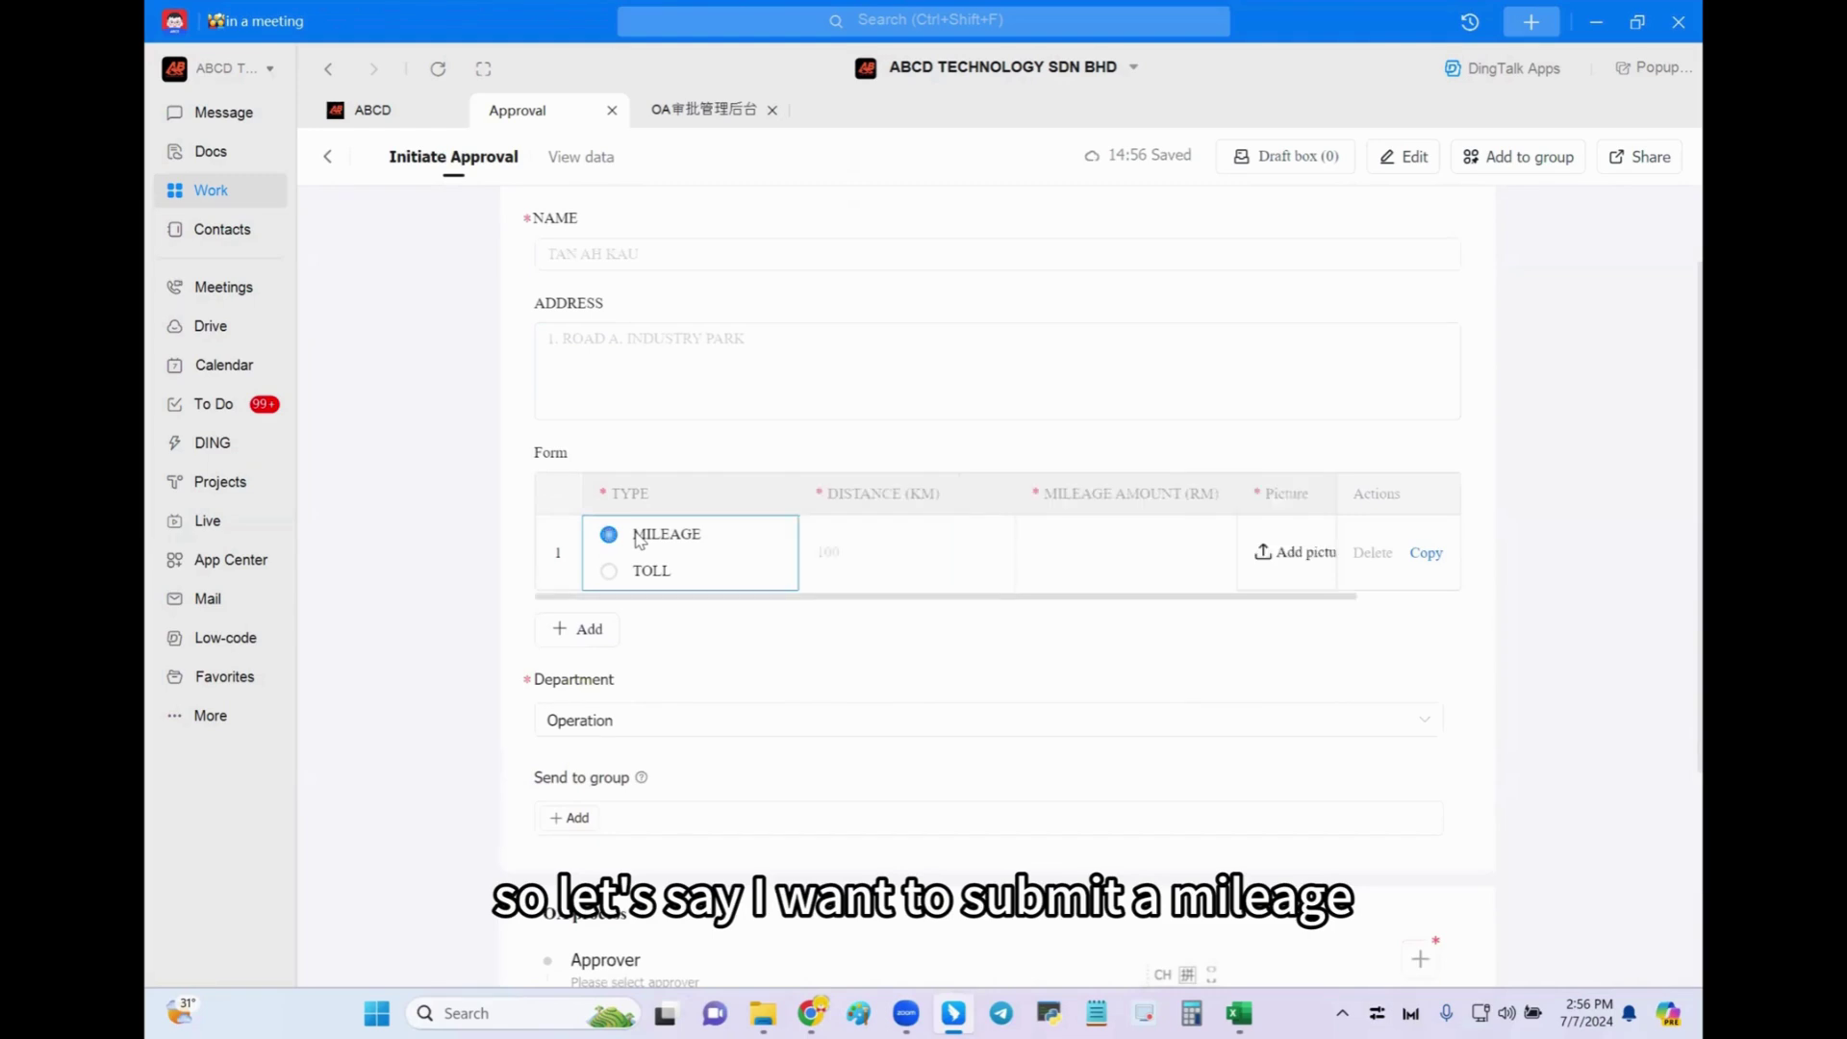
pyautogui.click(831, 550)
pyautogui.write('1')
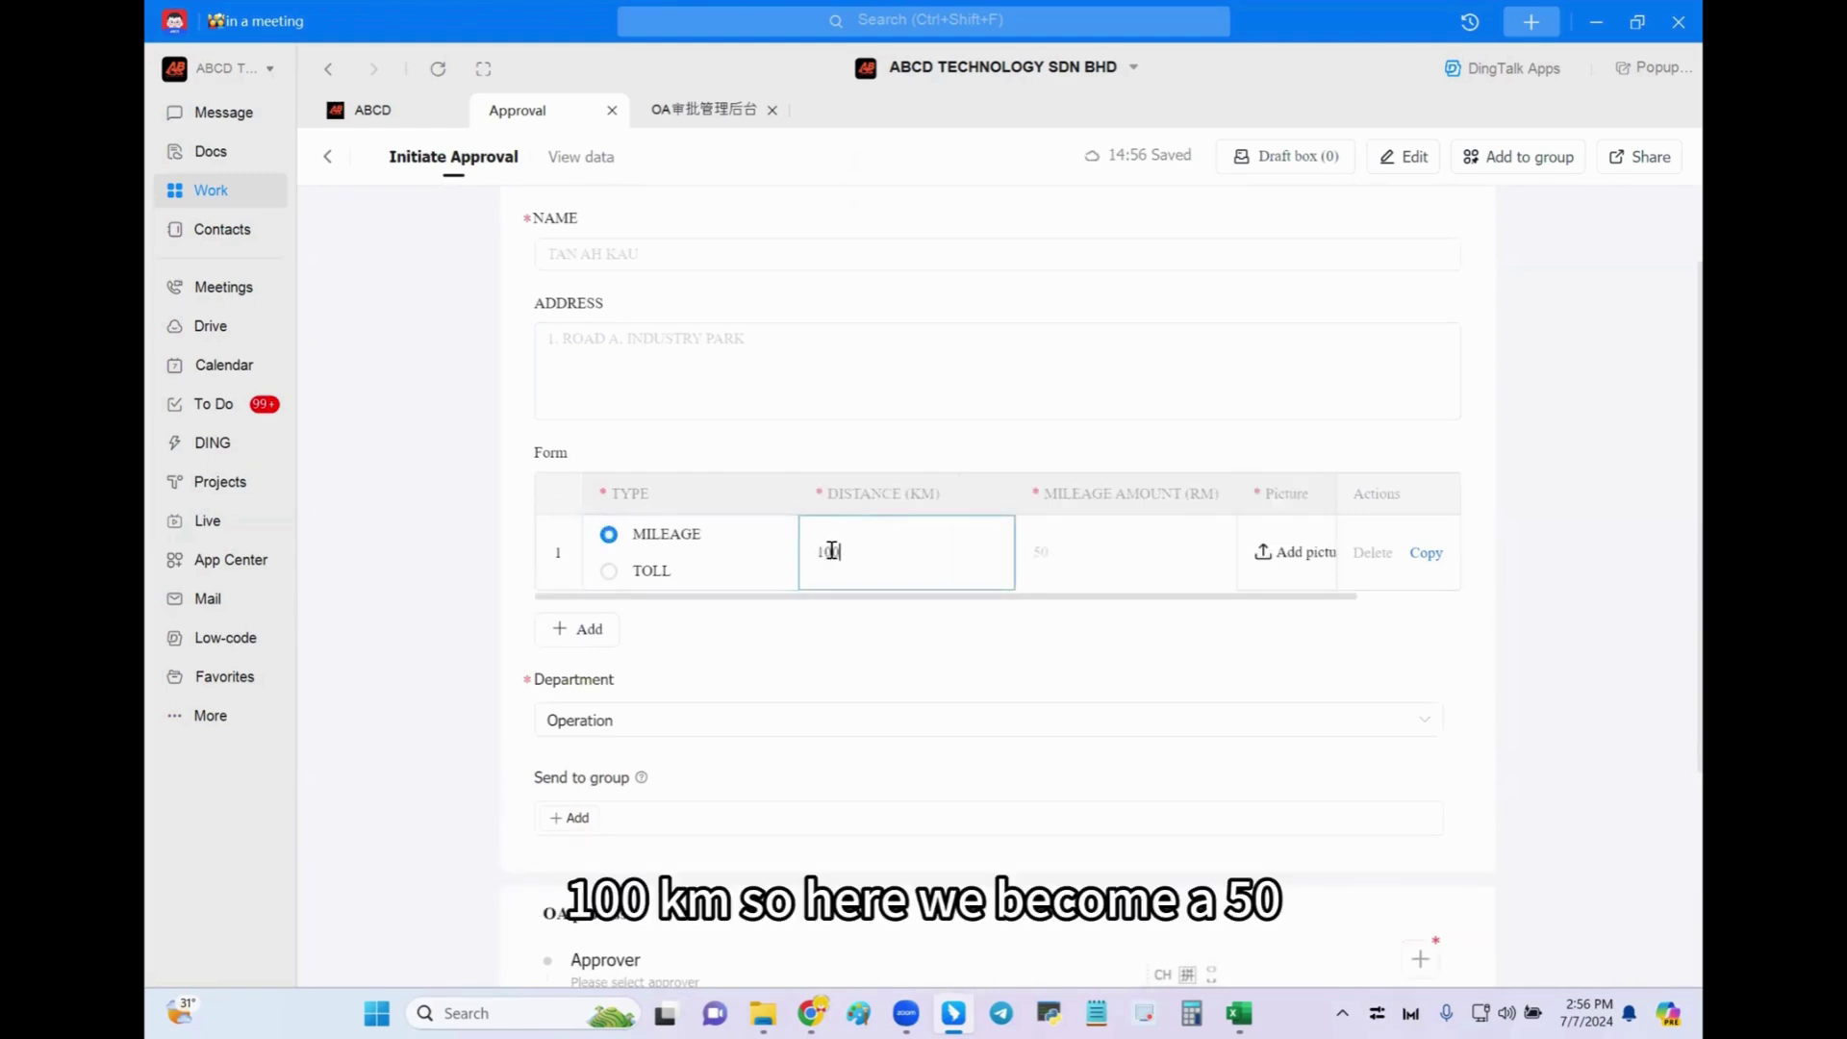
pyautogui.write('00')
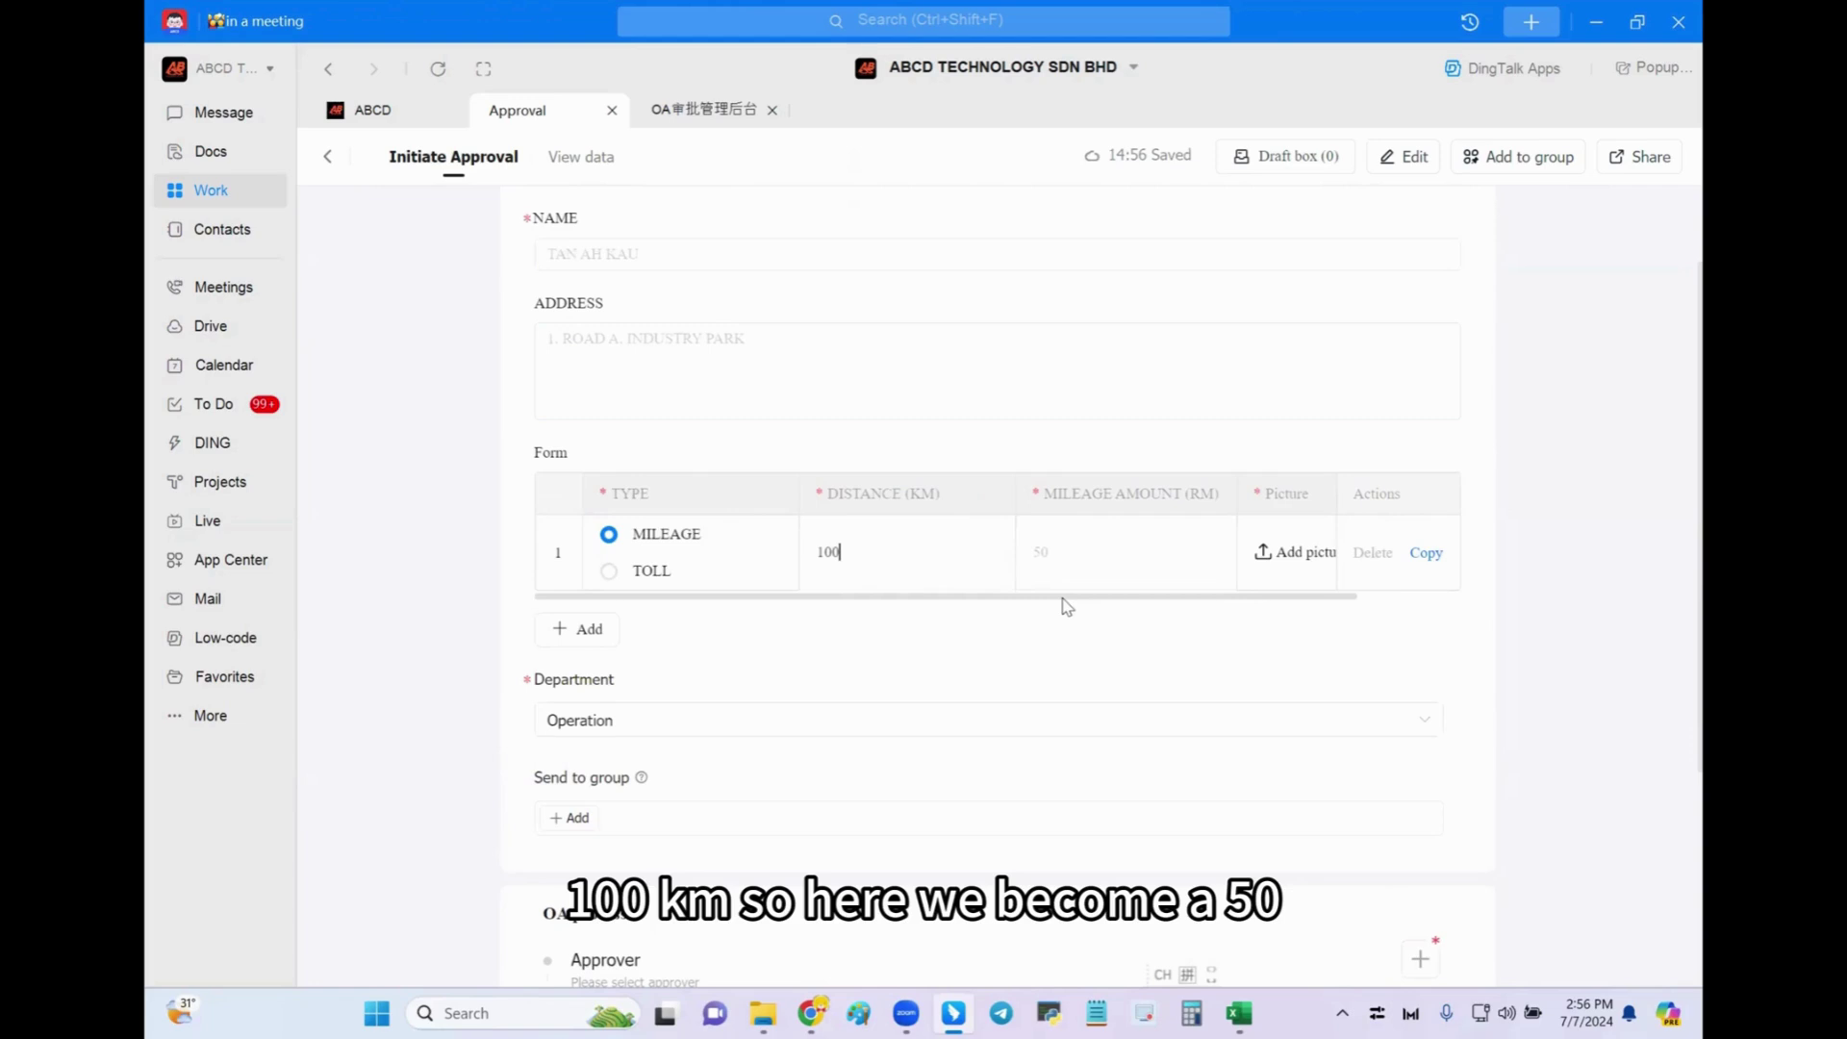
pyautogui.moveTo(1063, 598); pyautogui.dragTo(1145, 598)
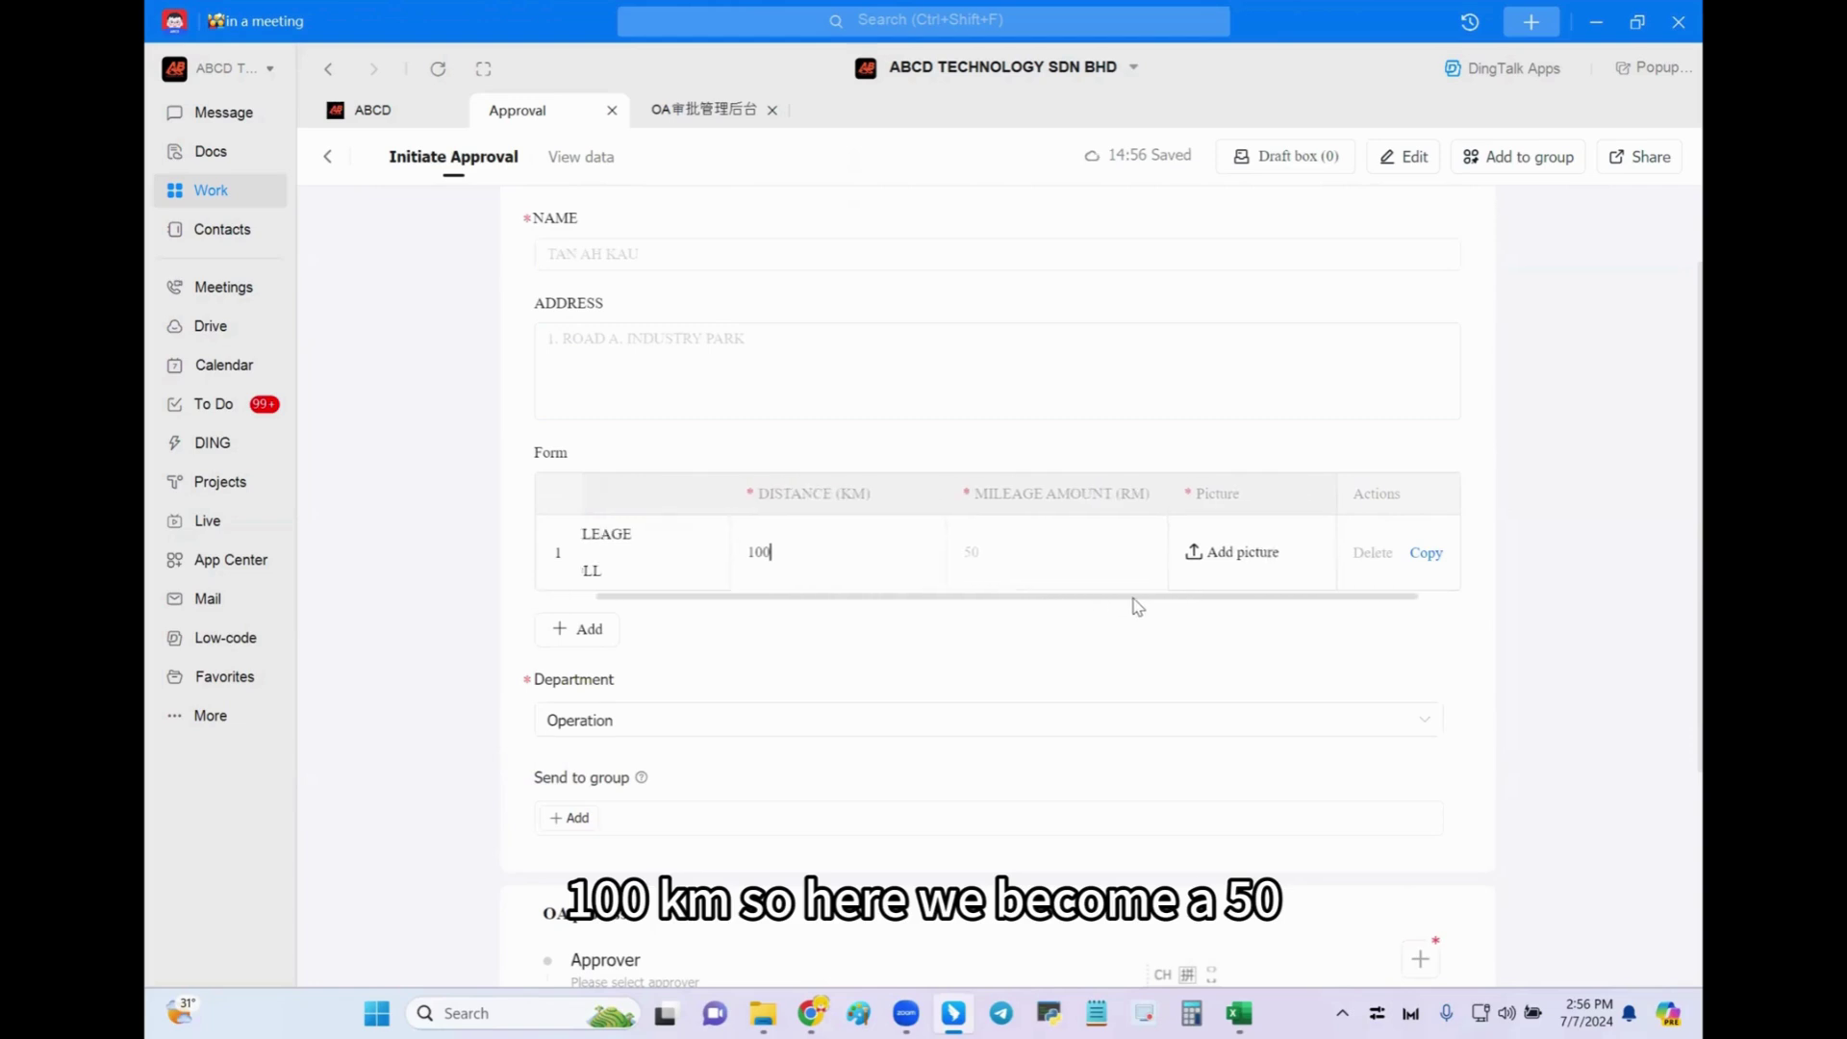
pyautogui.click(1180, 565)
pyautogui.doubleClick(604, 317)
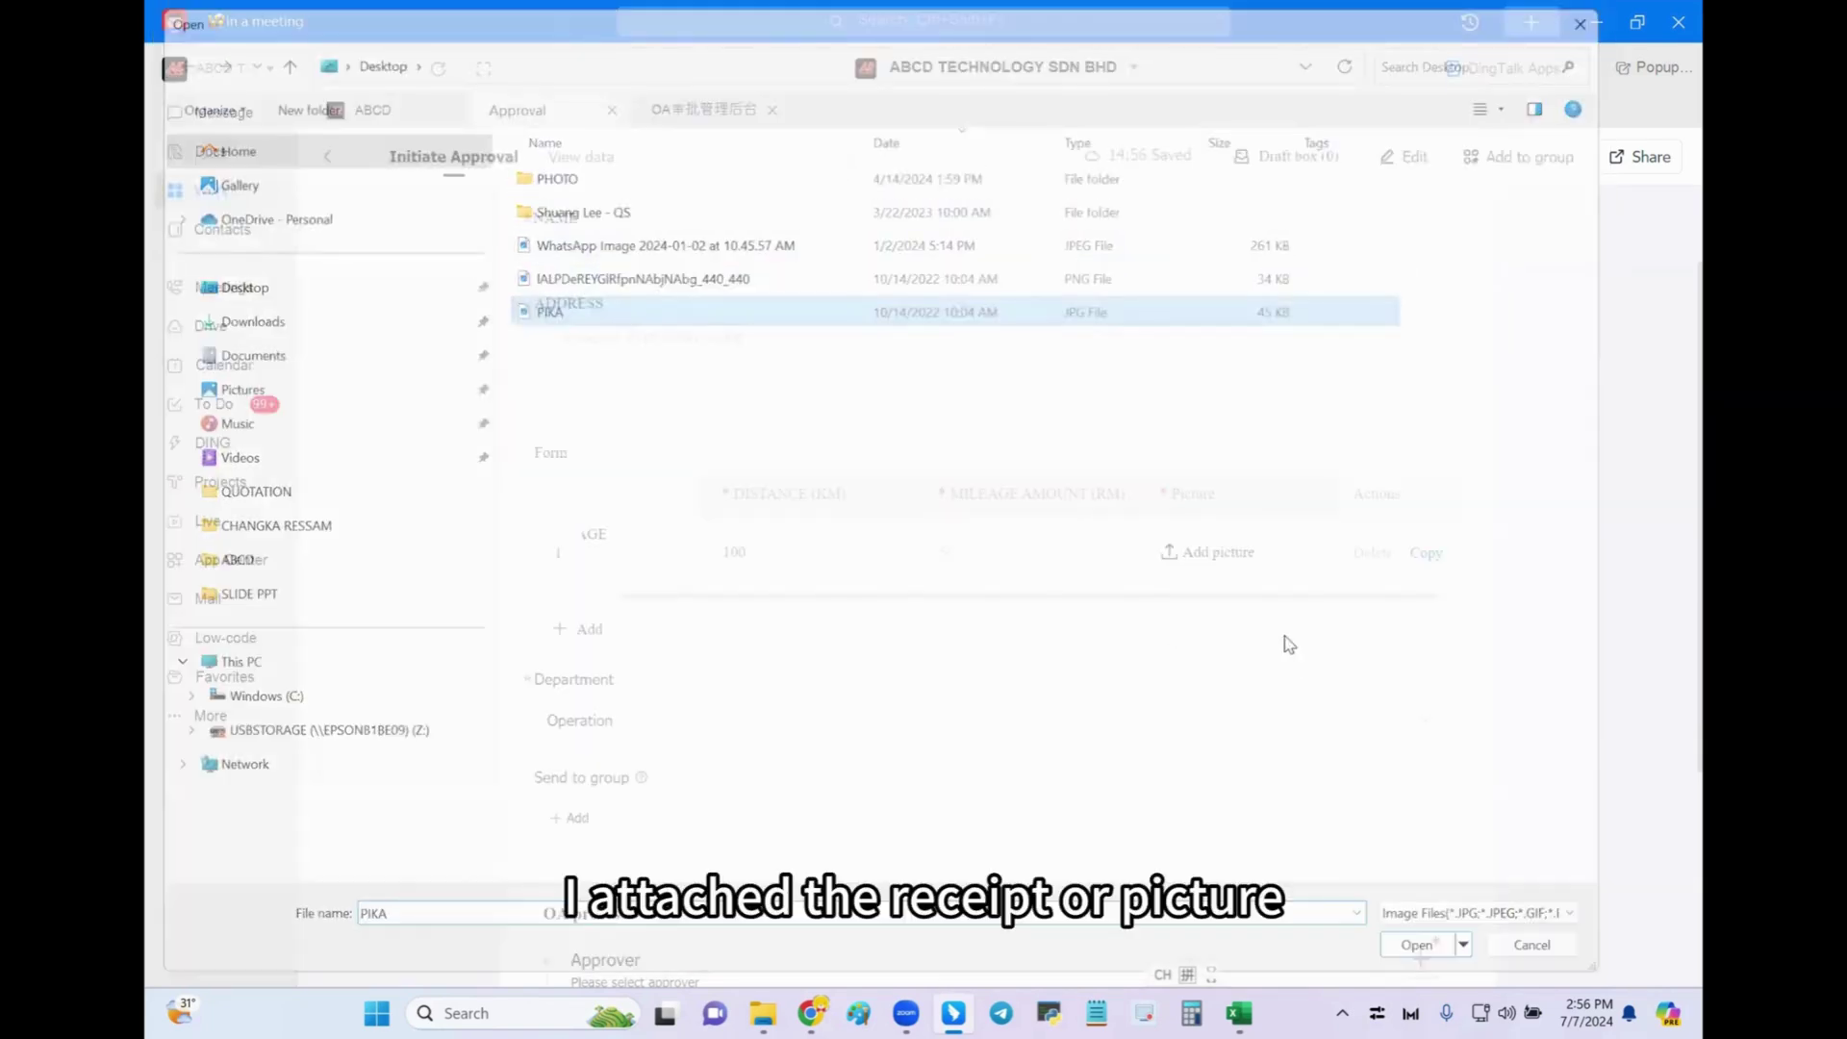
pyautogui.click(1249, 758)
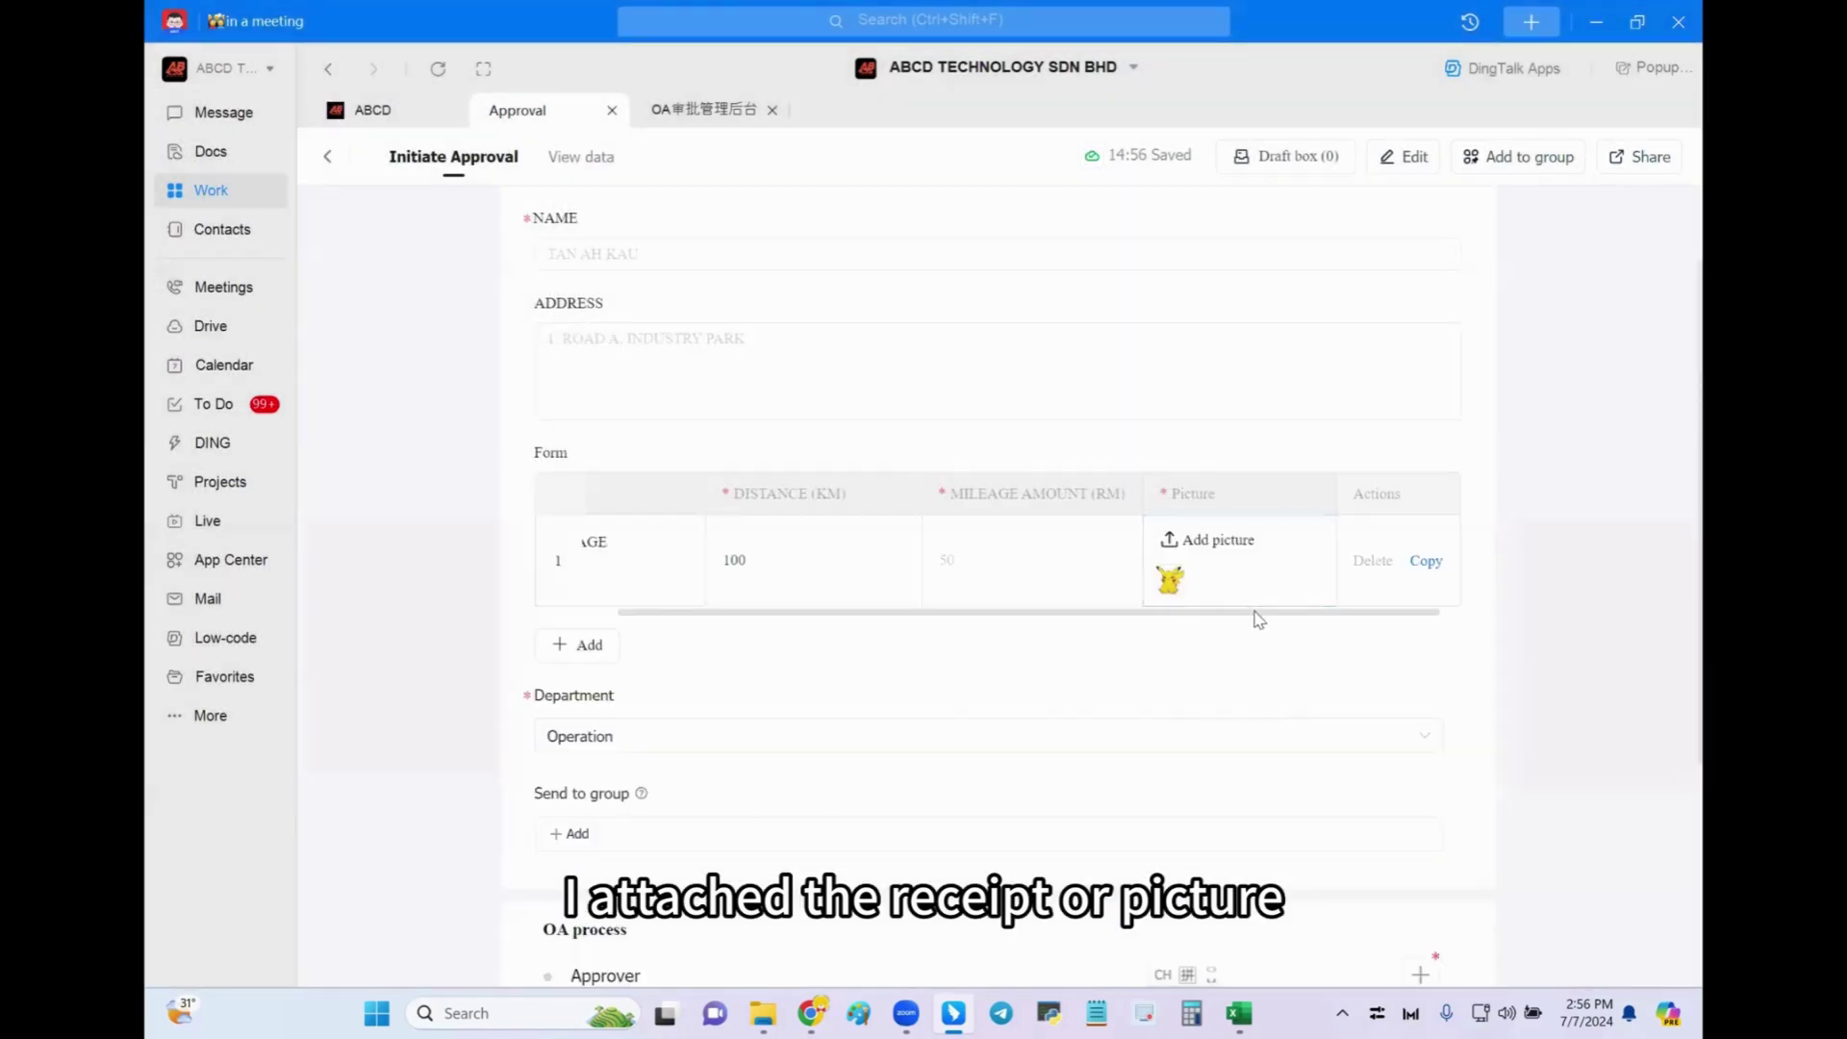
pyautogui.moveTo(1258, 613); pyautogui.dragTo(1176, 614)
# Add row 2 as TOLL with amount 20 and attach a receipt picture
pyautogui.click(577, 644)
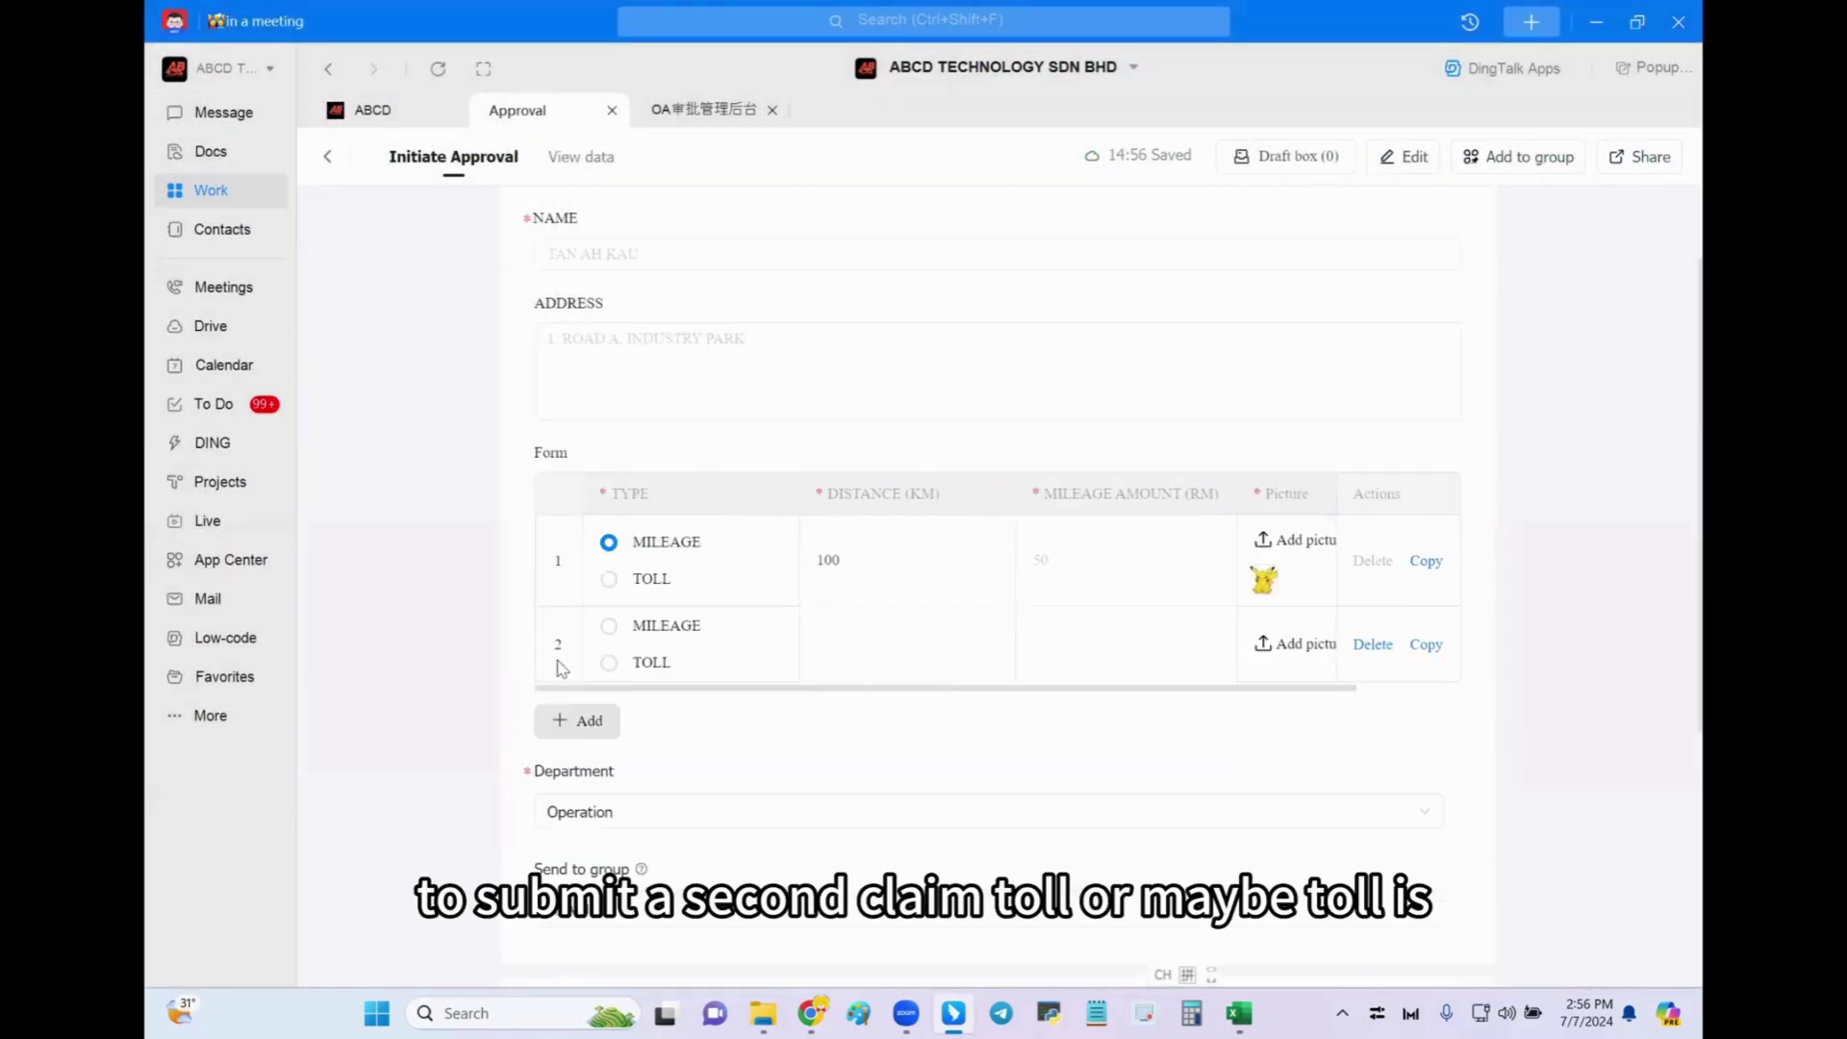
pyautogui.click(609, 662)
pyautogui.click(1289, 648)
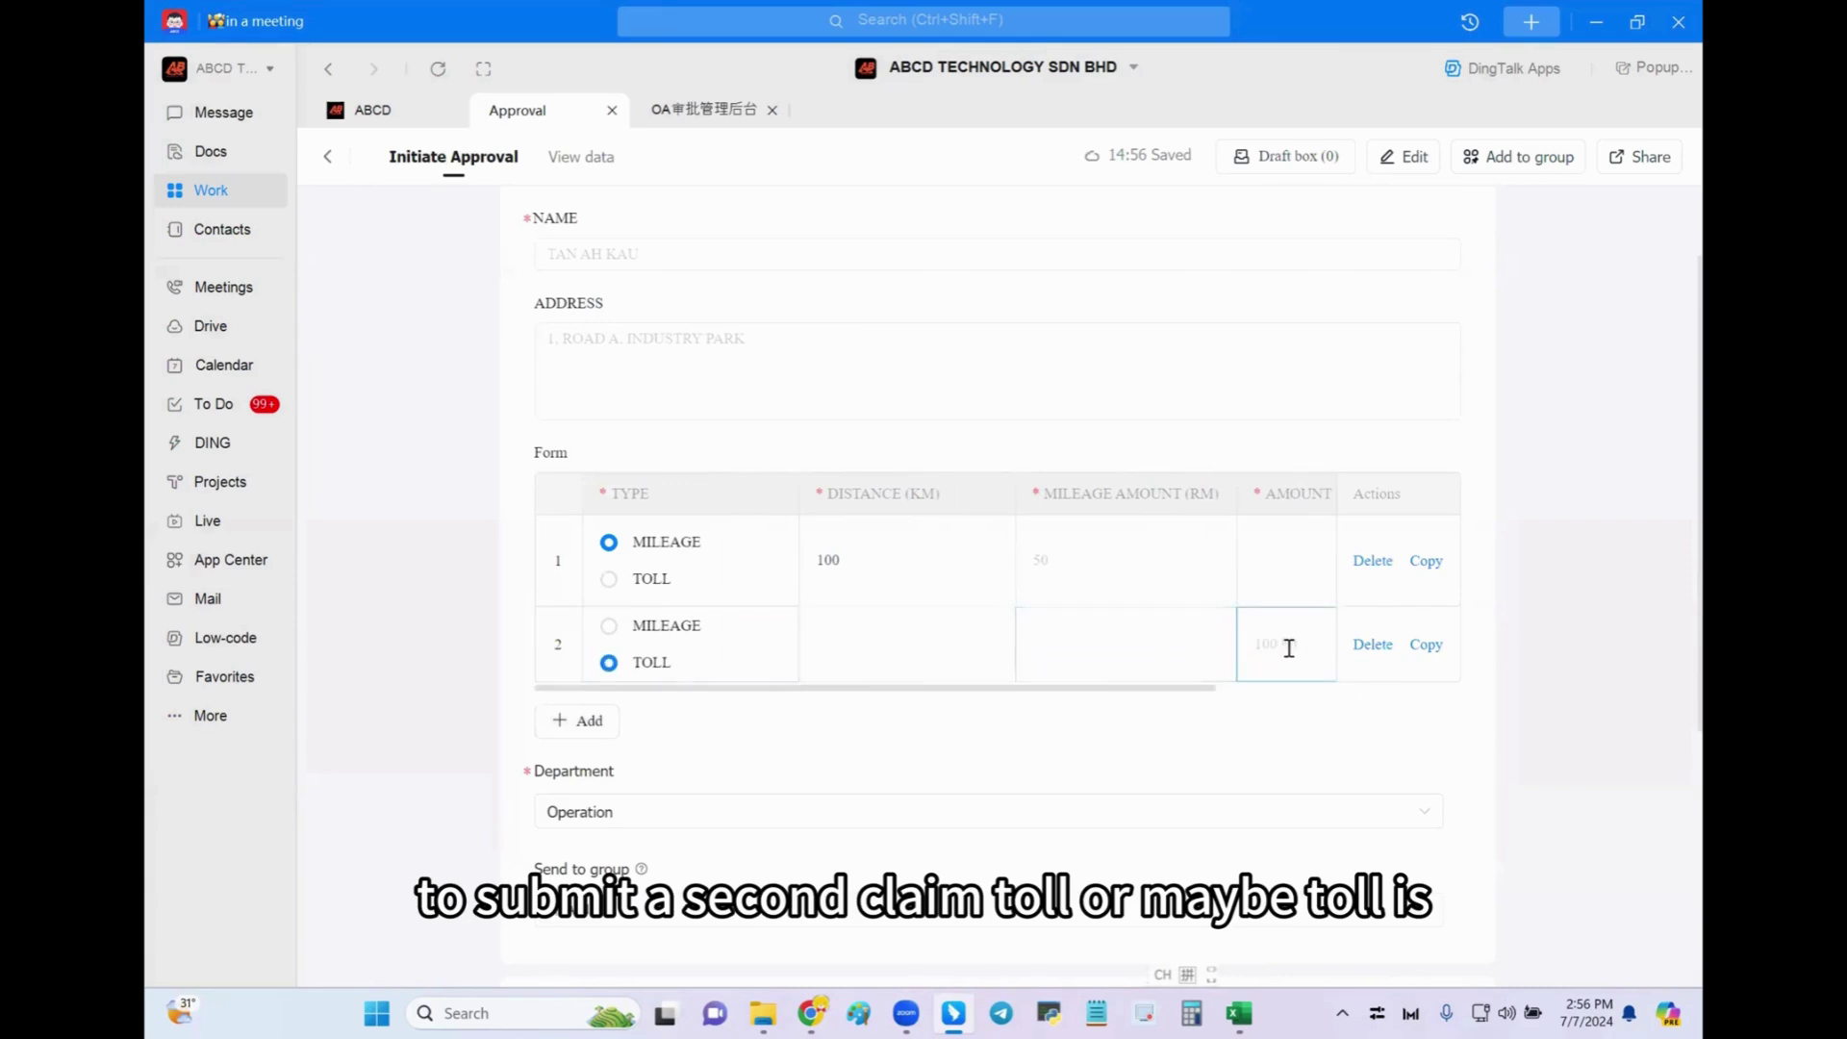
pyautogui.write('20')
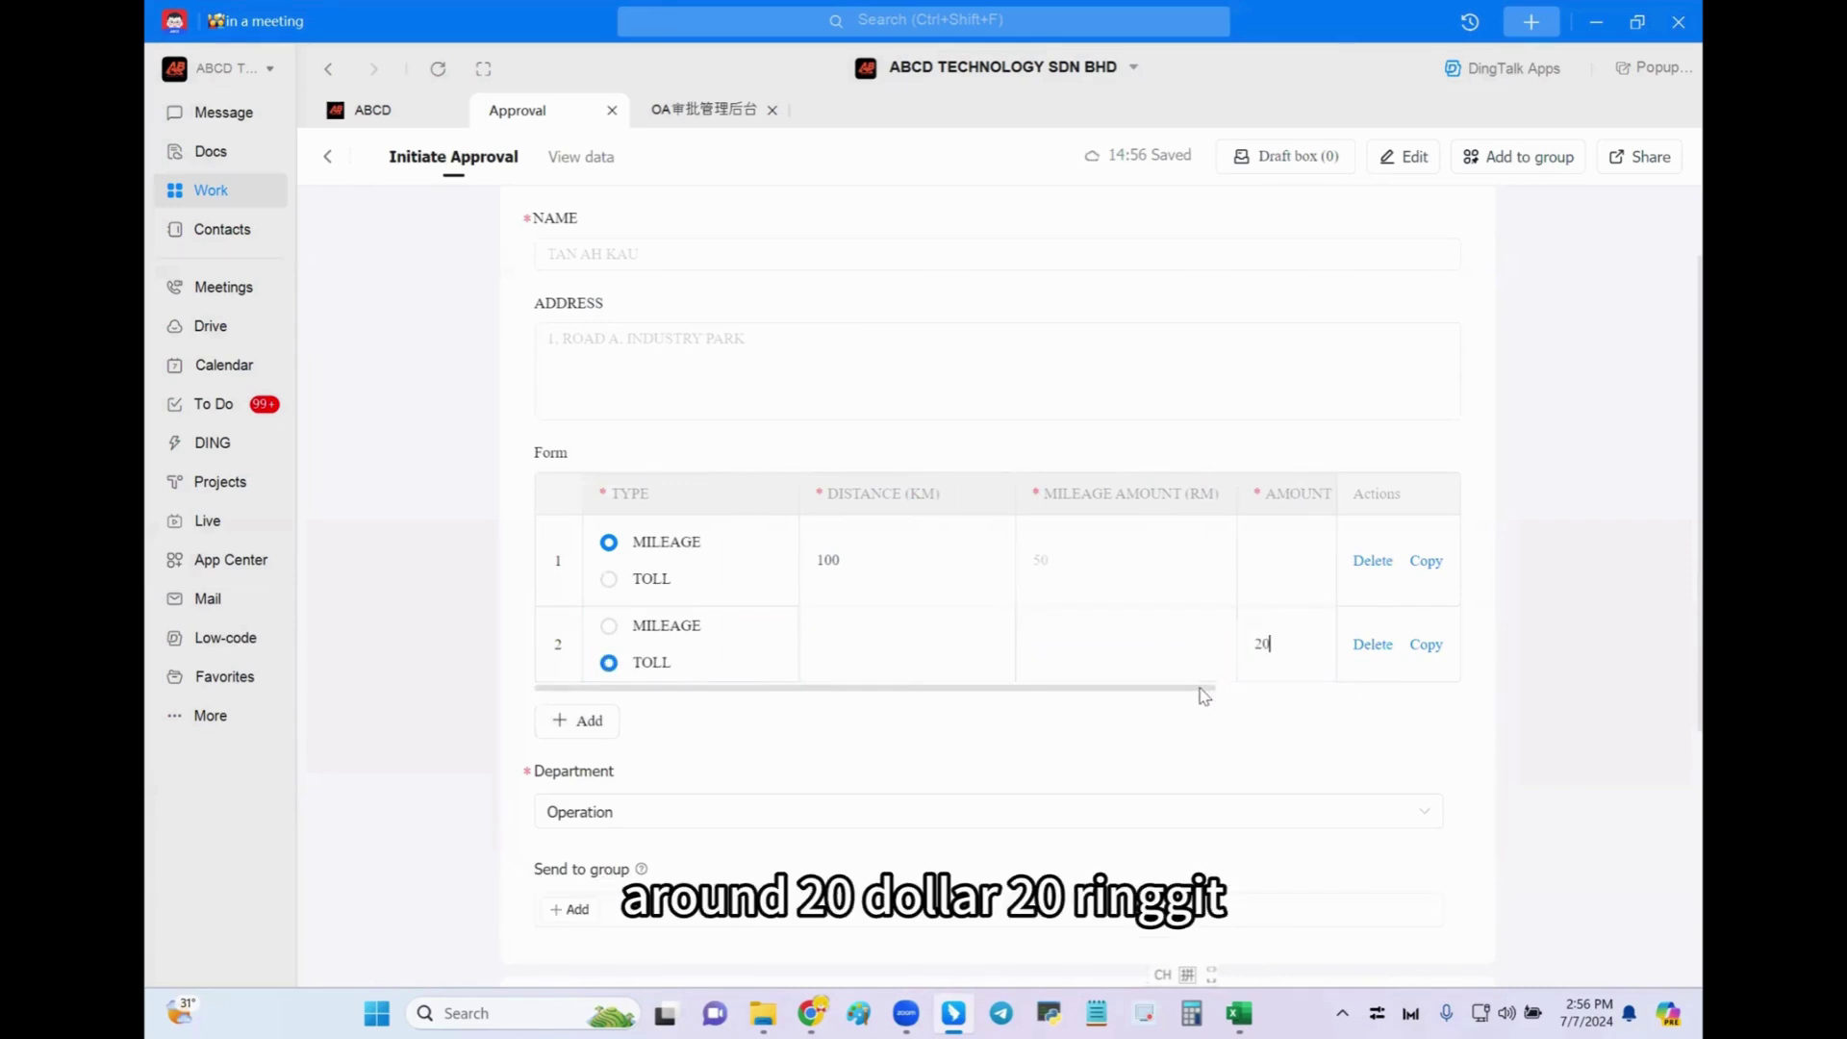
pyautogui.moveTo(1209, 687); pyautogui.dragTo(1458, 689)
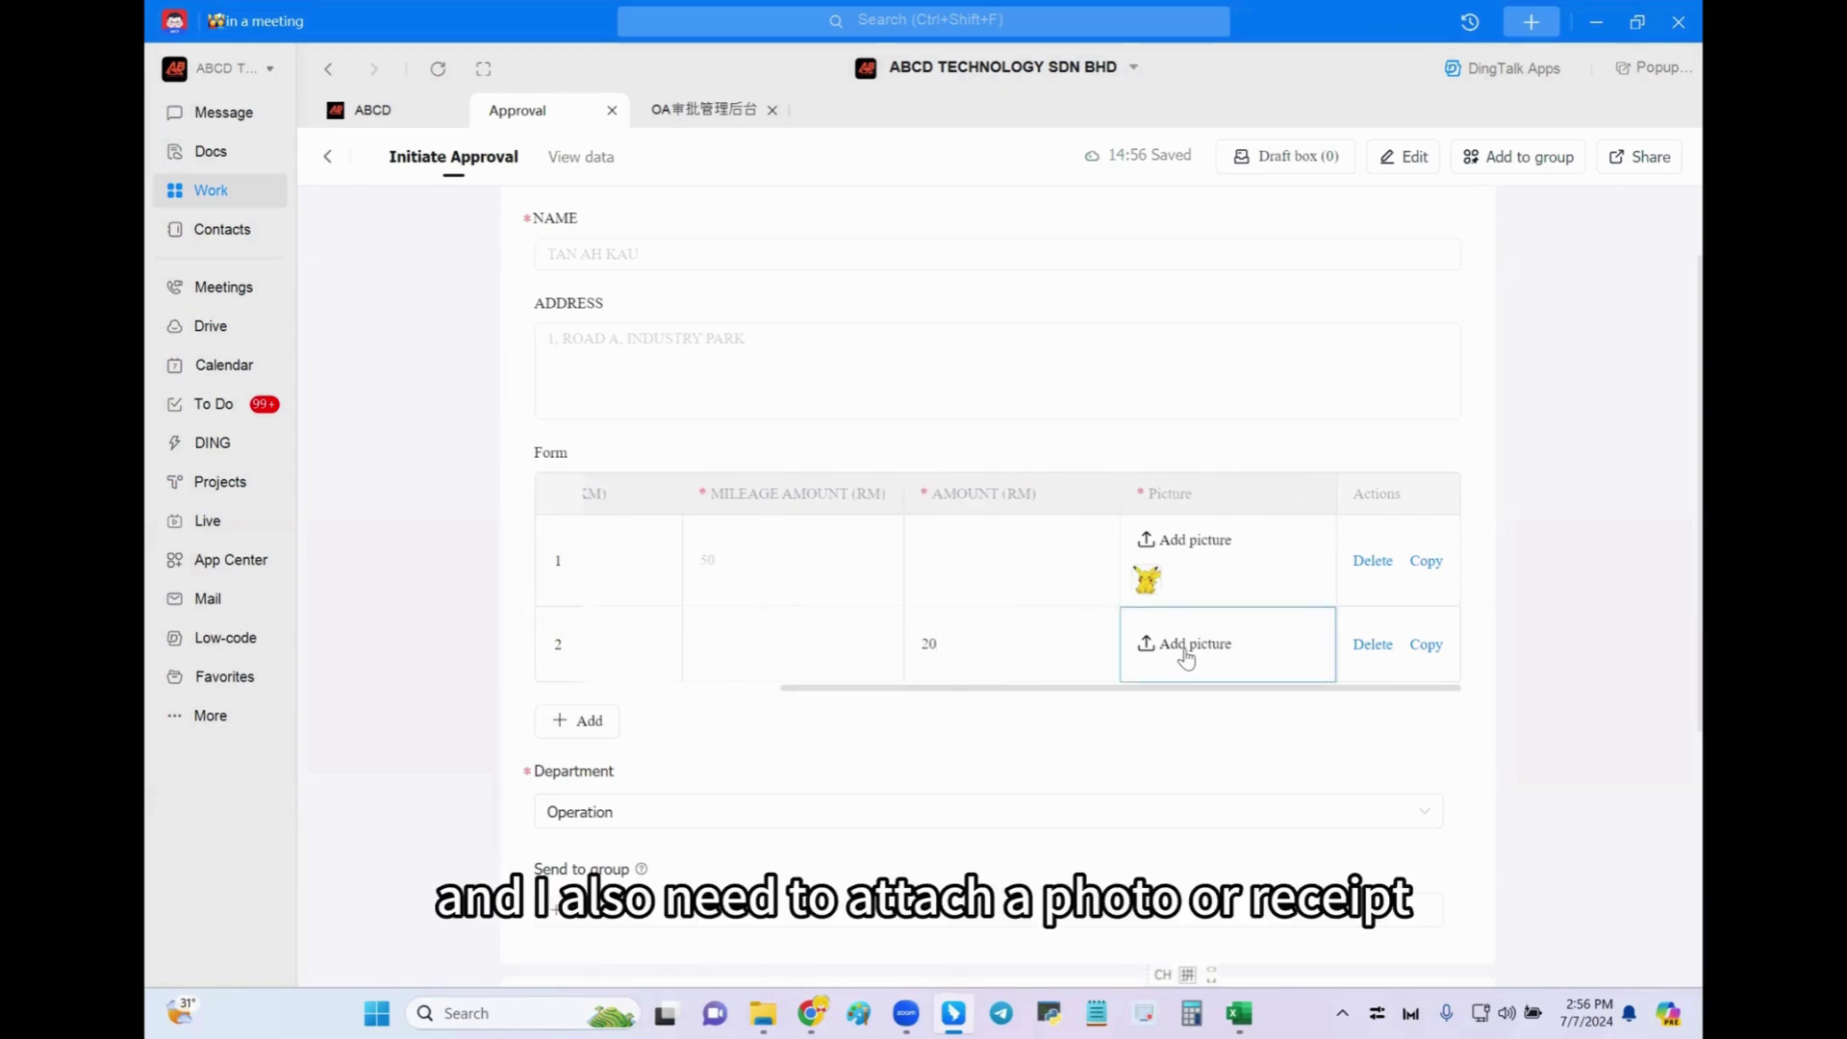
pyautogui.click(1187, 652)
pyautogui.doubleClick(592, 276)
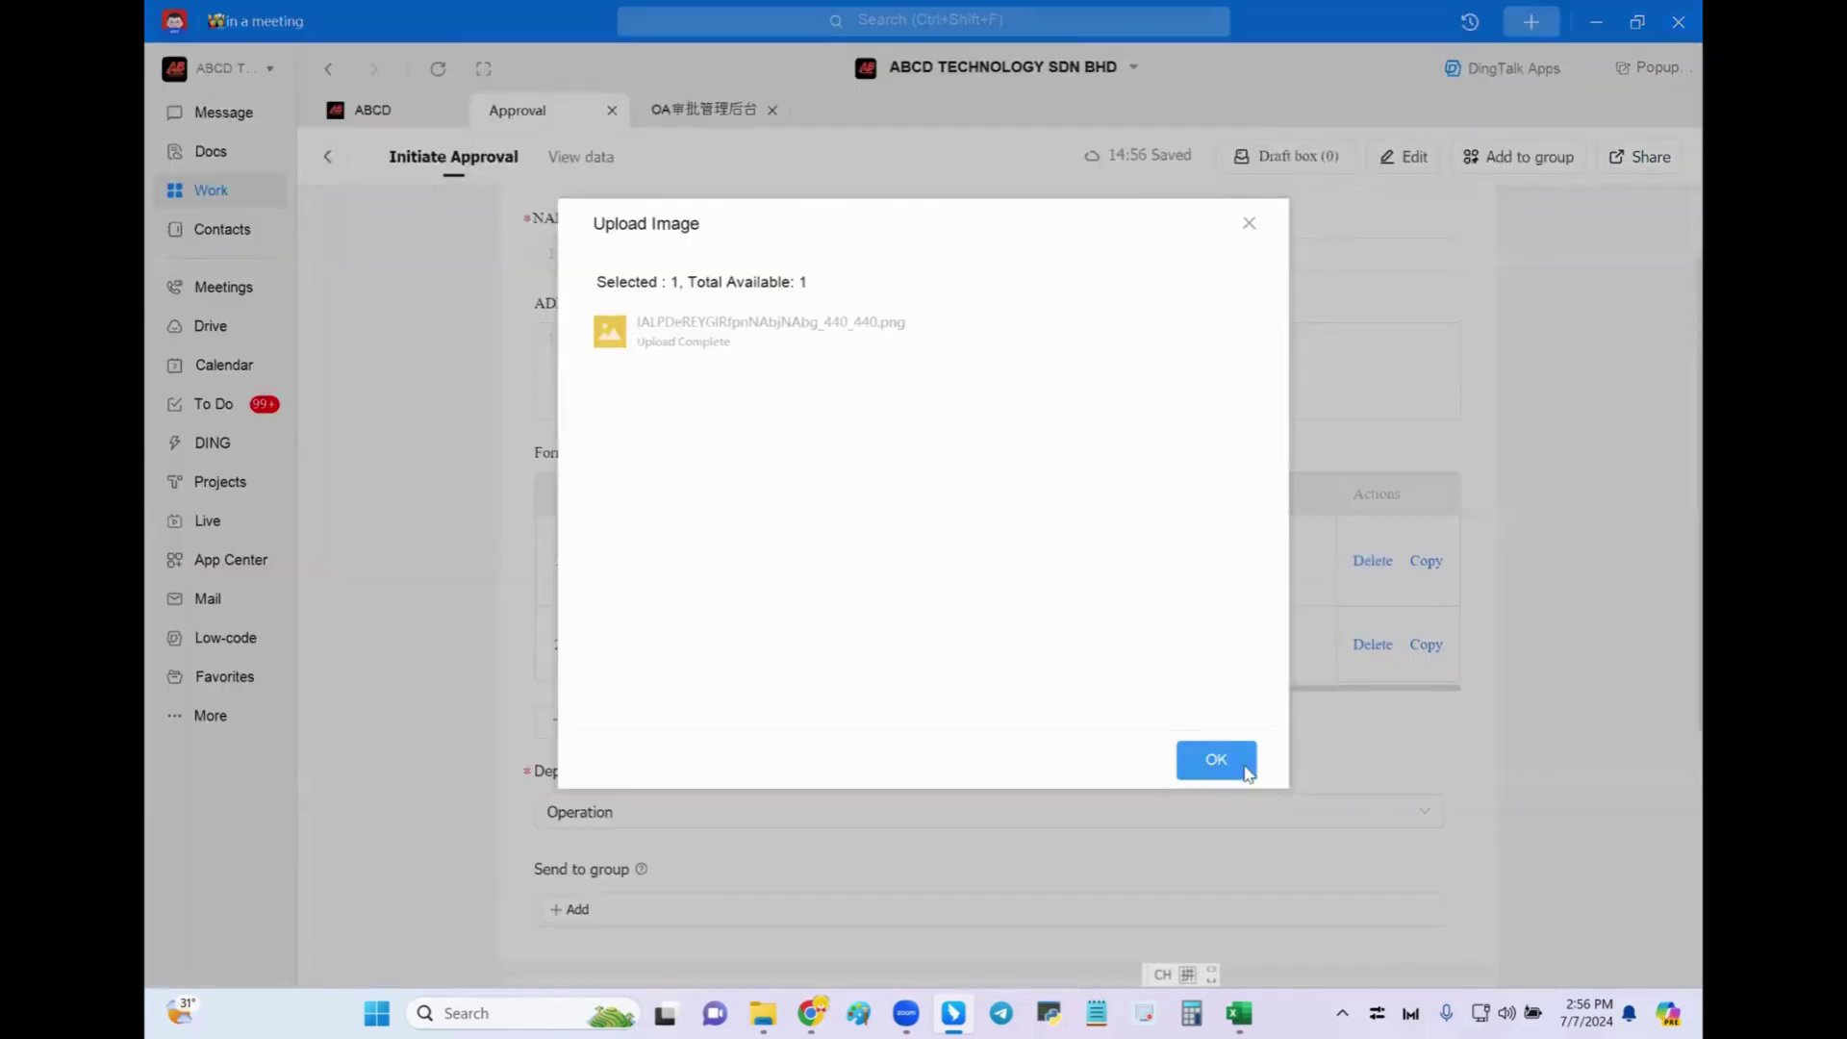
pyautogui.click(1216, 760)
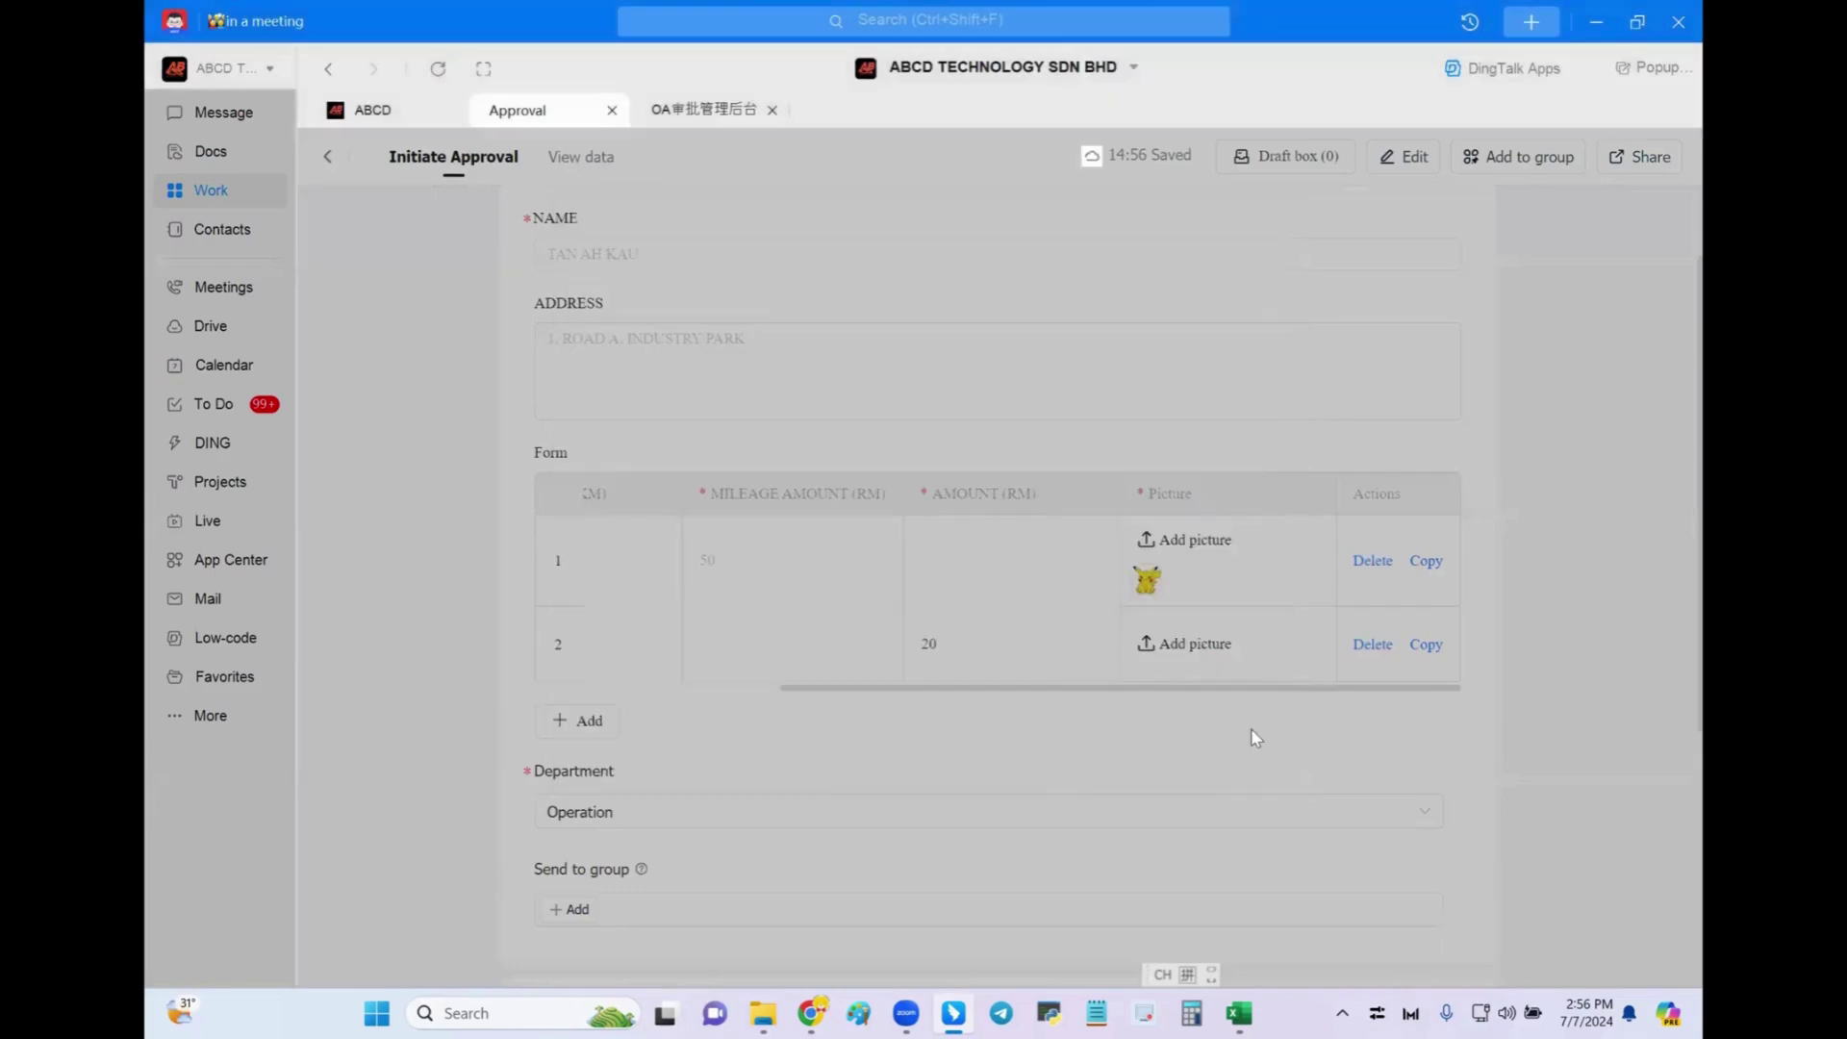
pyautogui.moveTo(1261, 716); pyautogui.dragTo(883, 717)
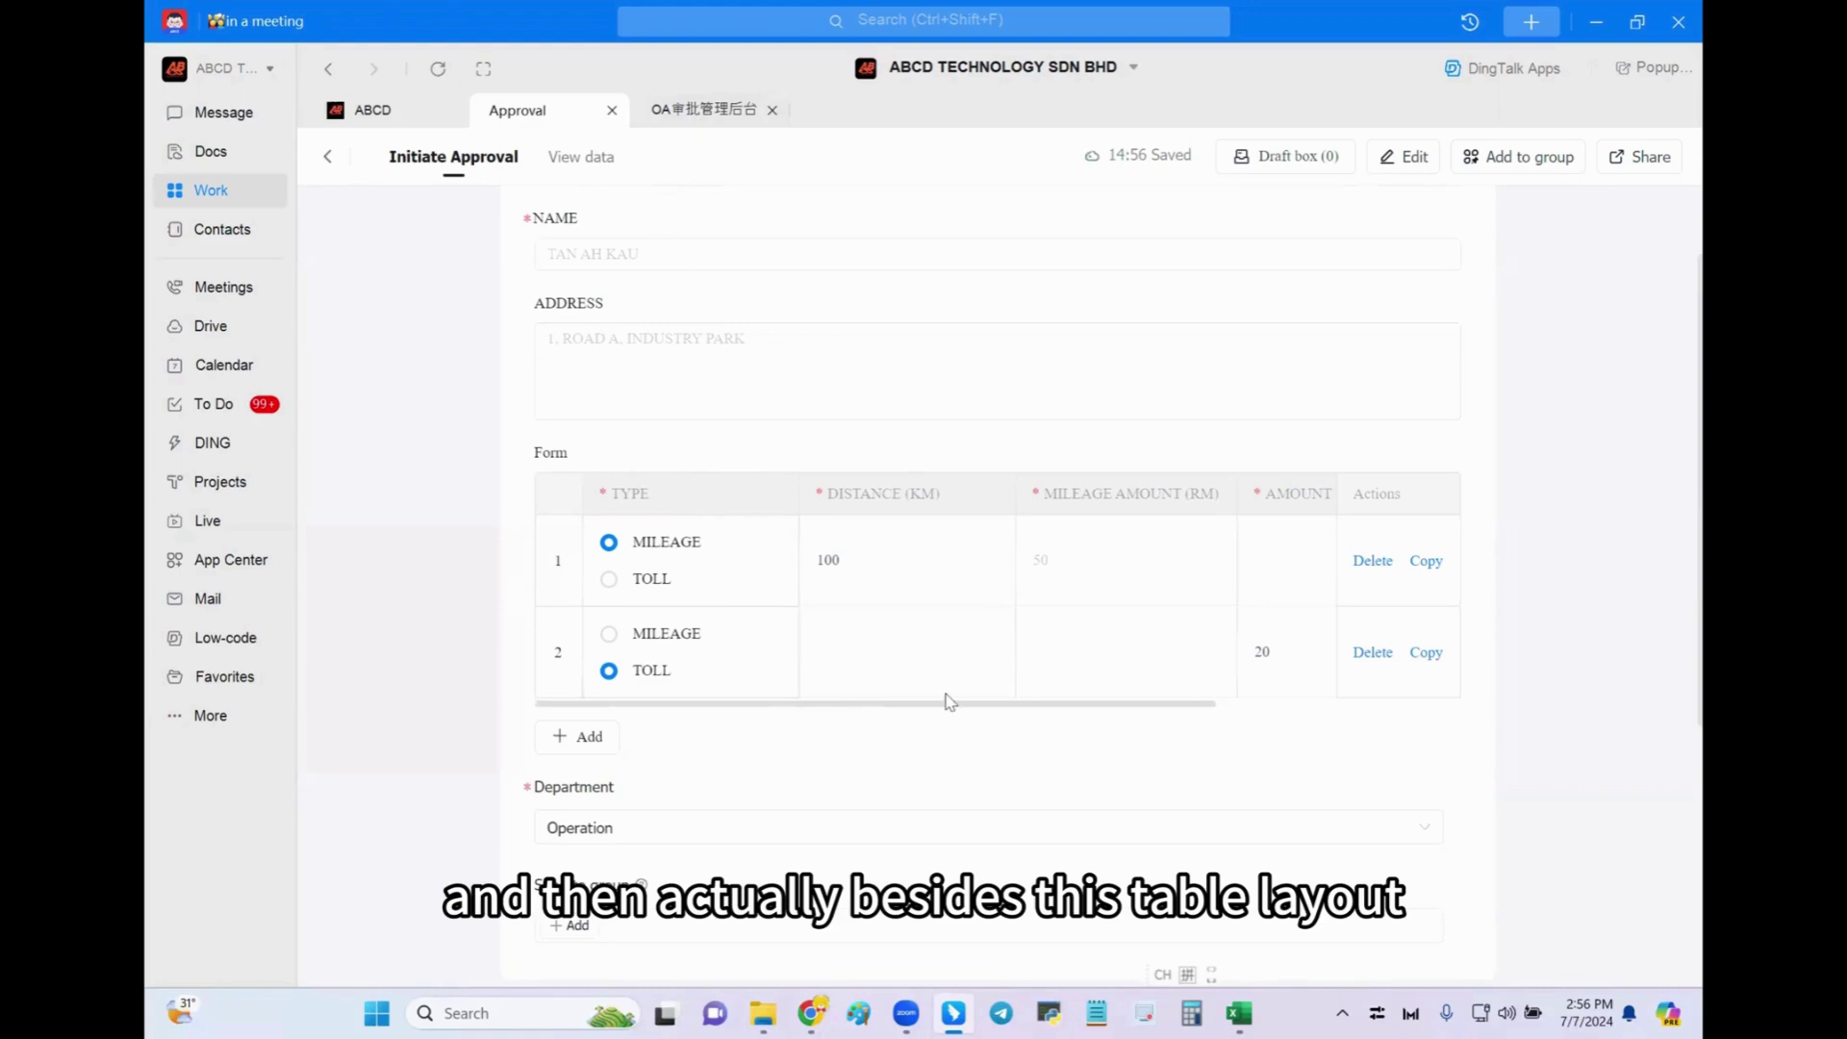
# Back in the designer, select the Form details block to view its settings
pyautogui.click(667, 116)
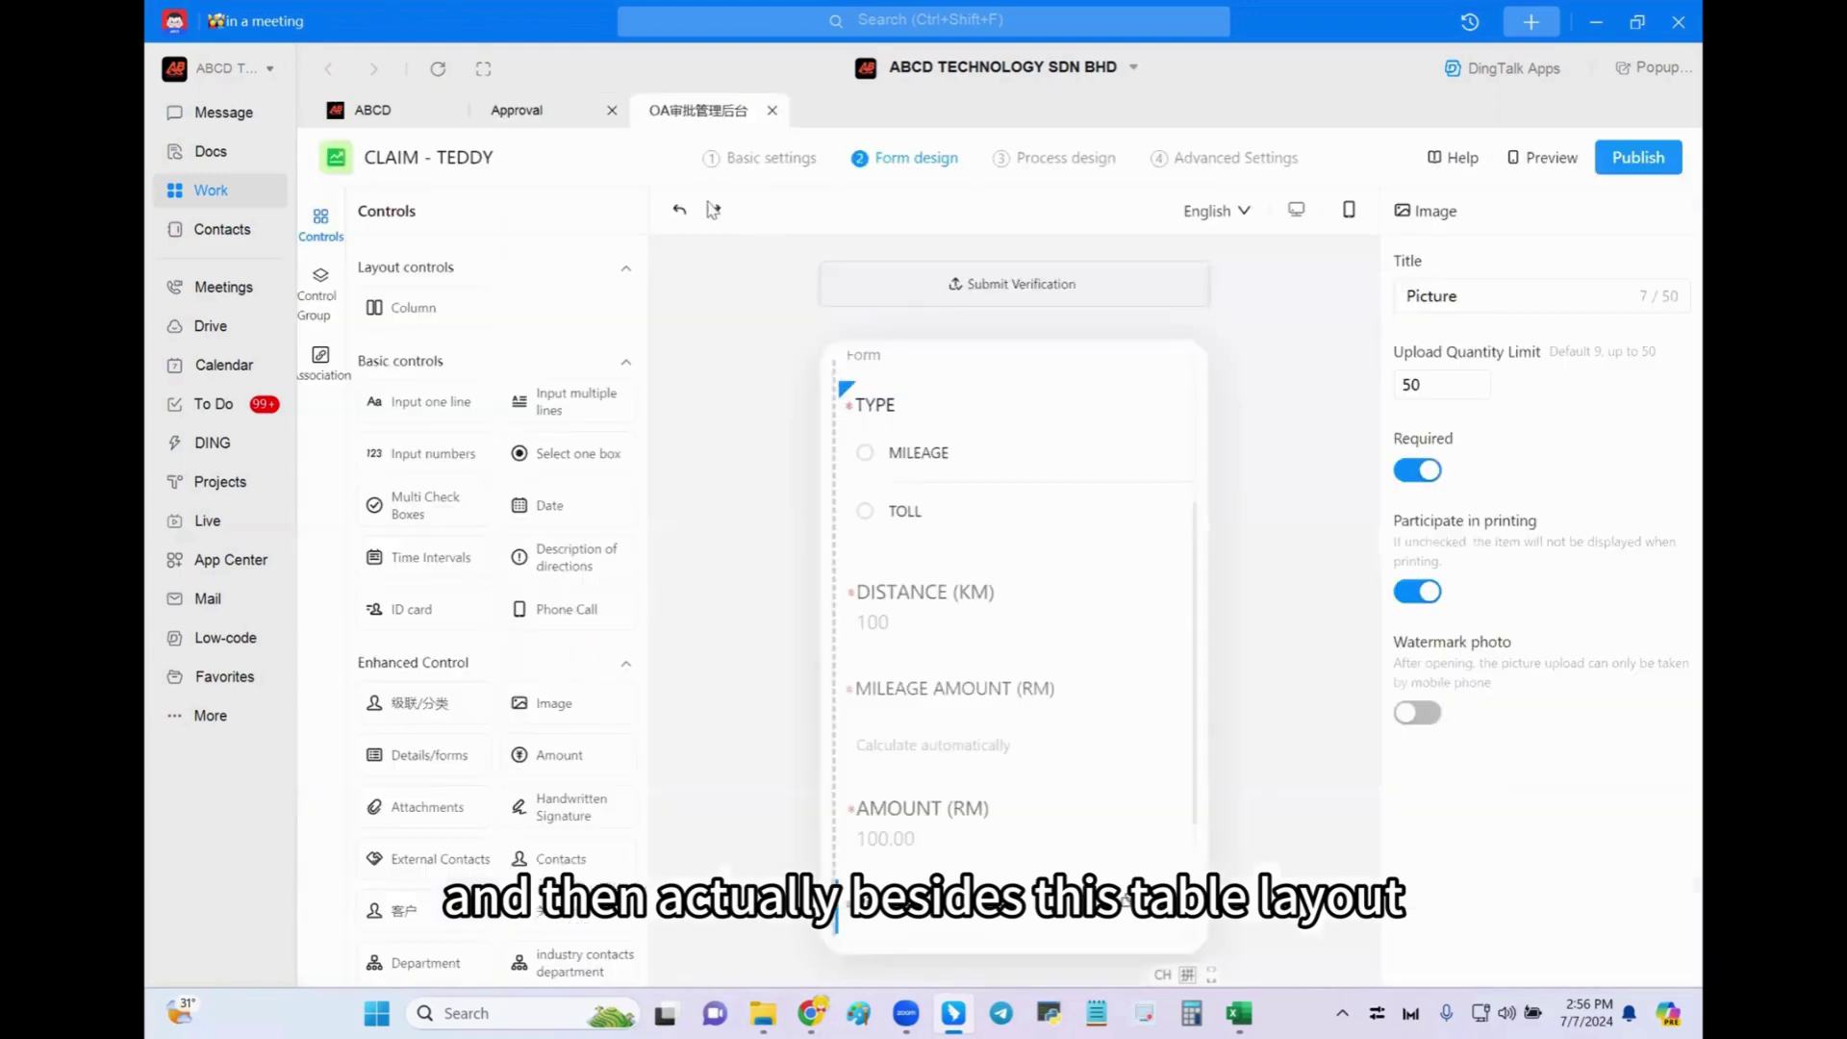
pyautogui.scroll(3, 1026, 490)
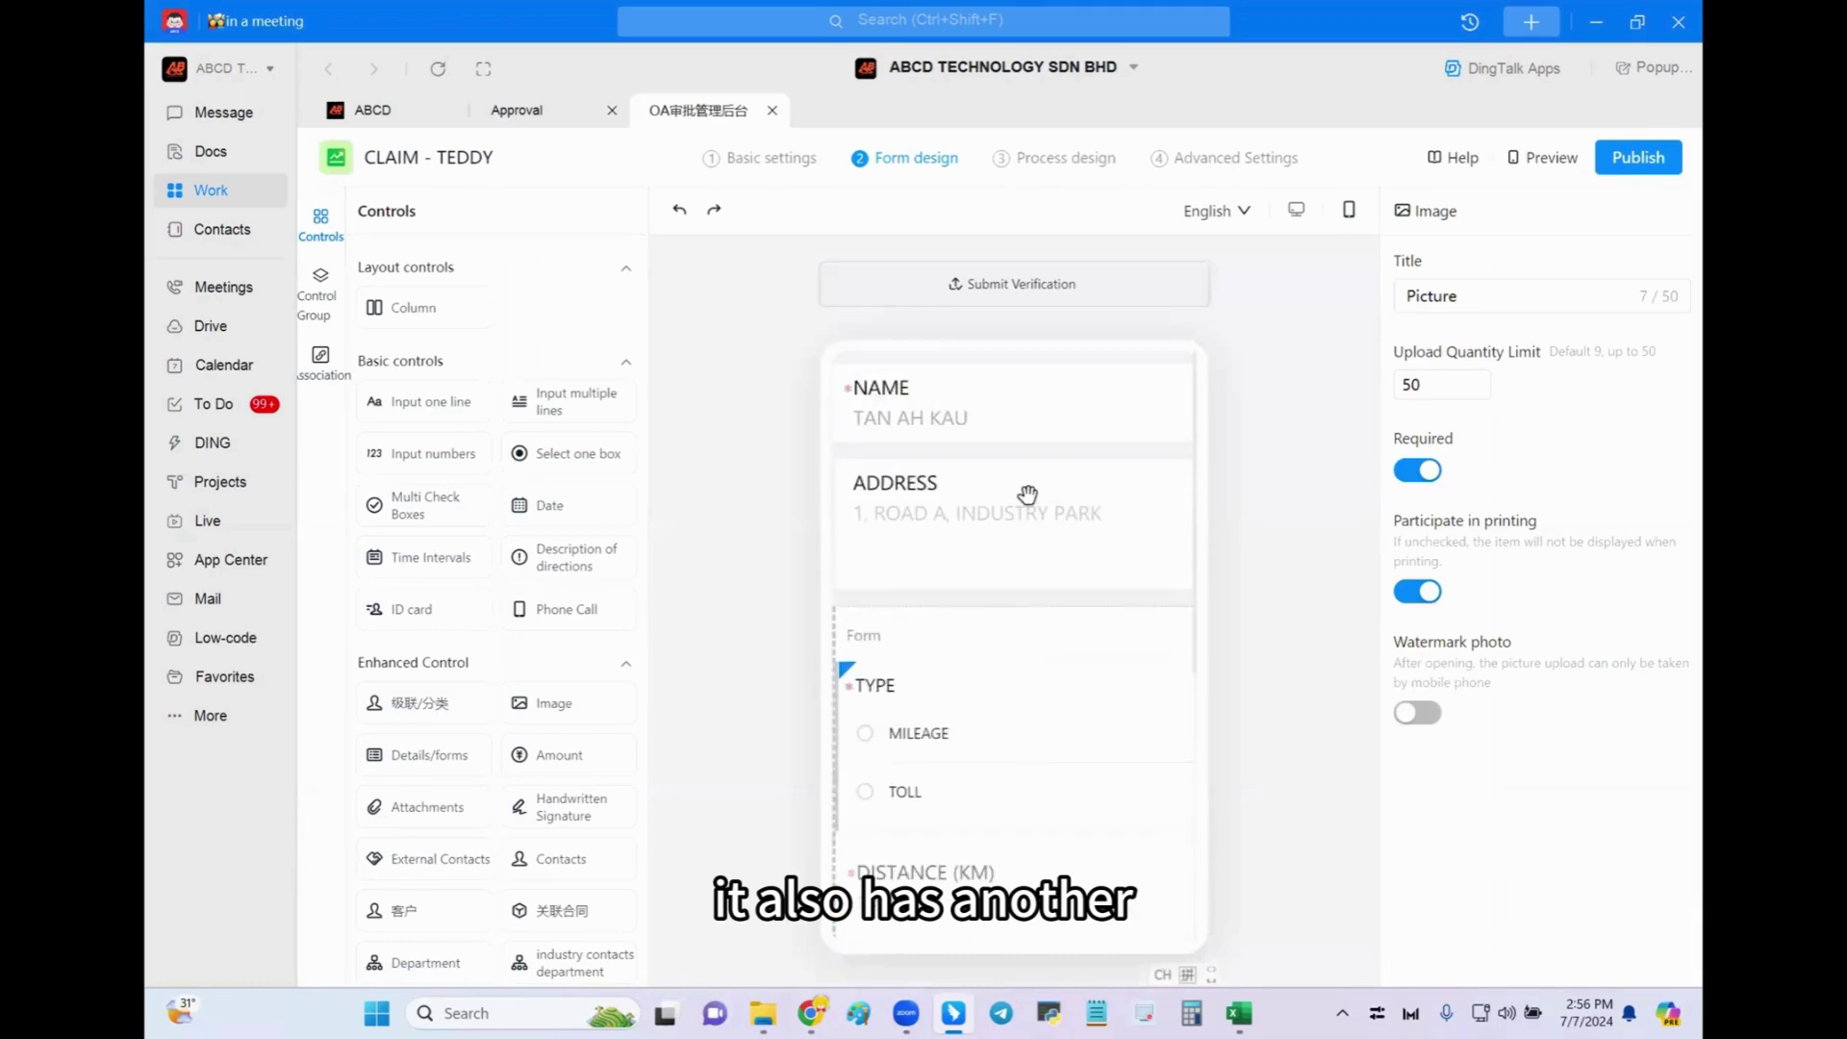
pyautogui.click(1010, 631)
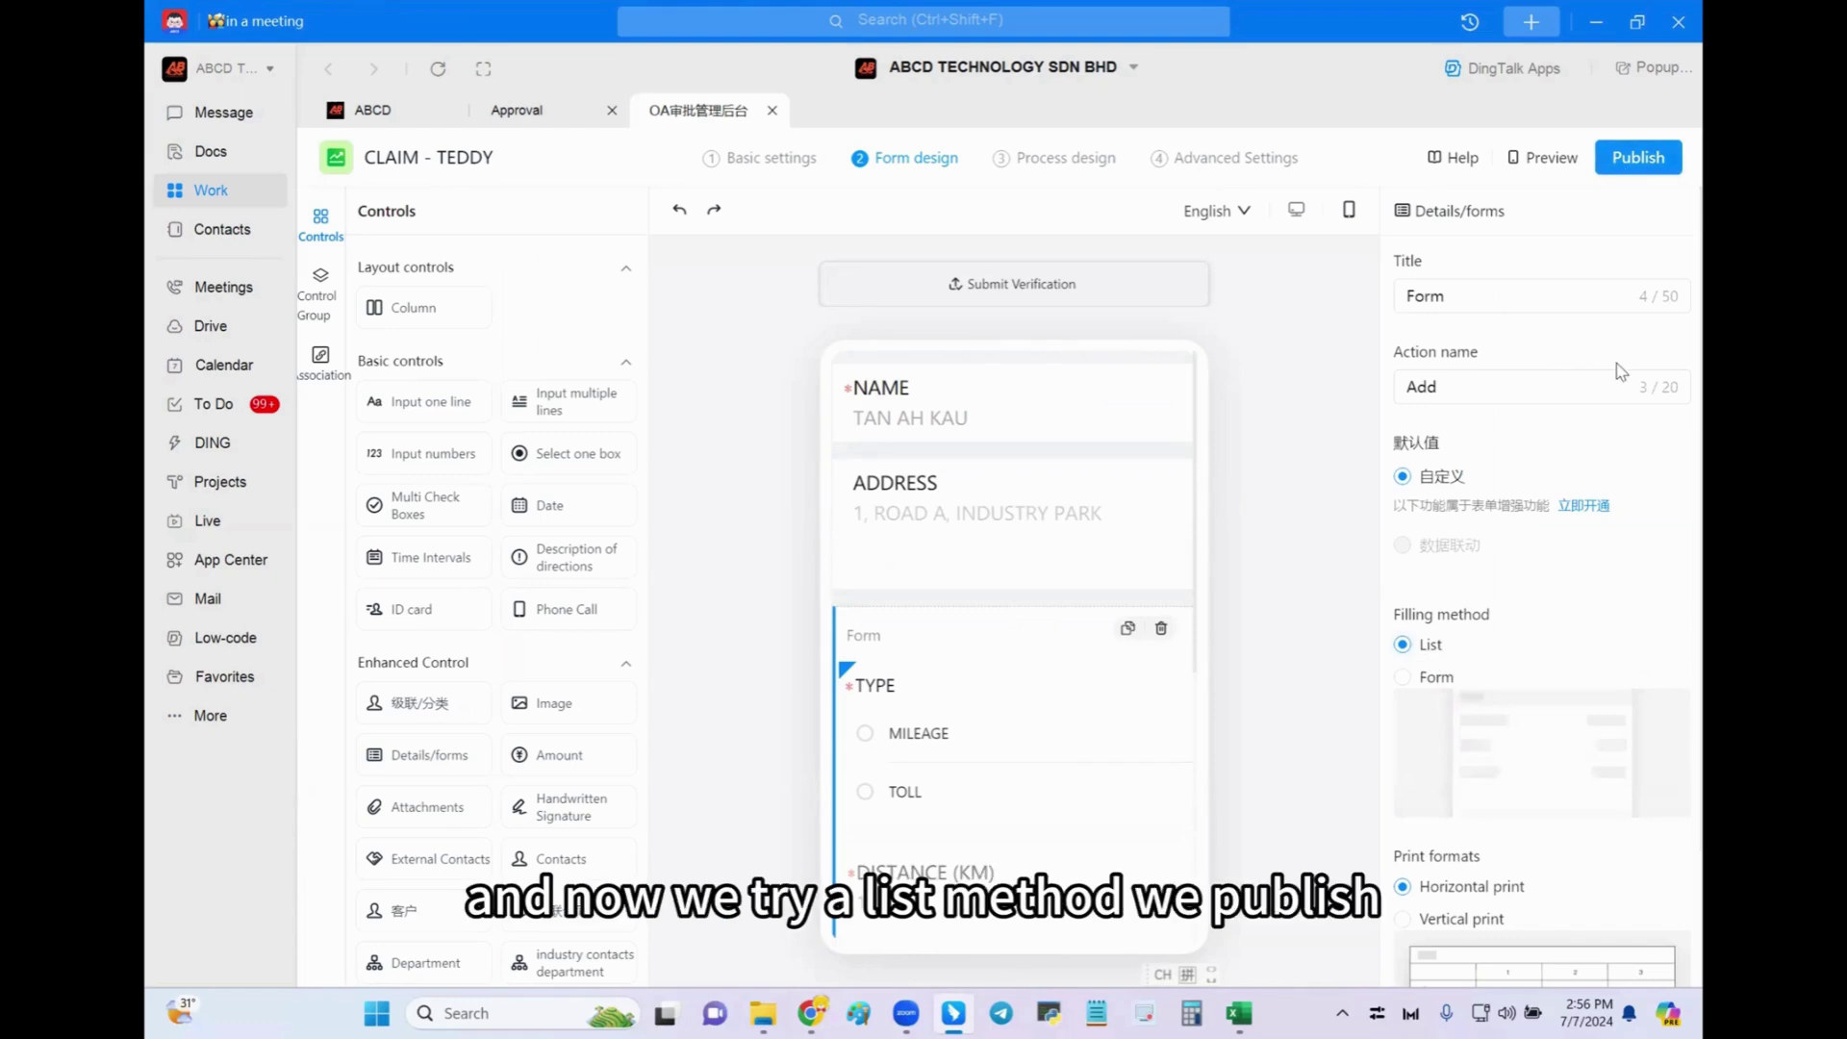
# Republish the claim form and reload the claim submission page
pyautogui.click(1639, 157)
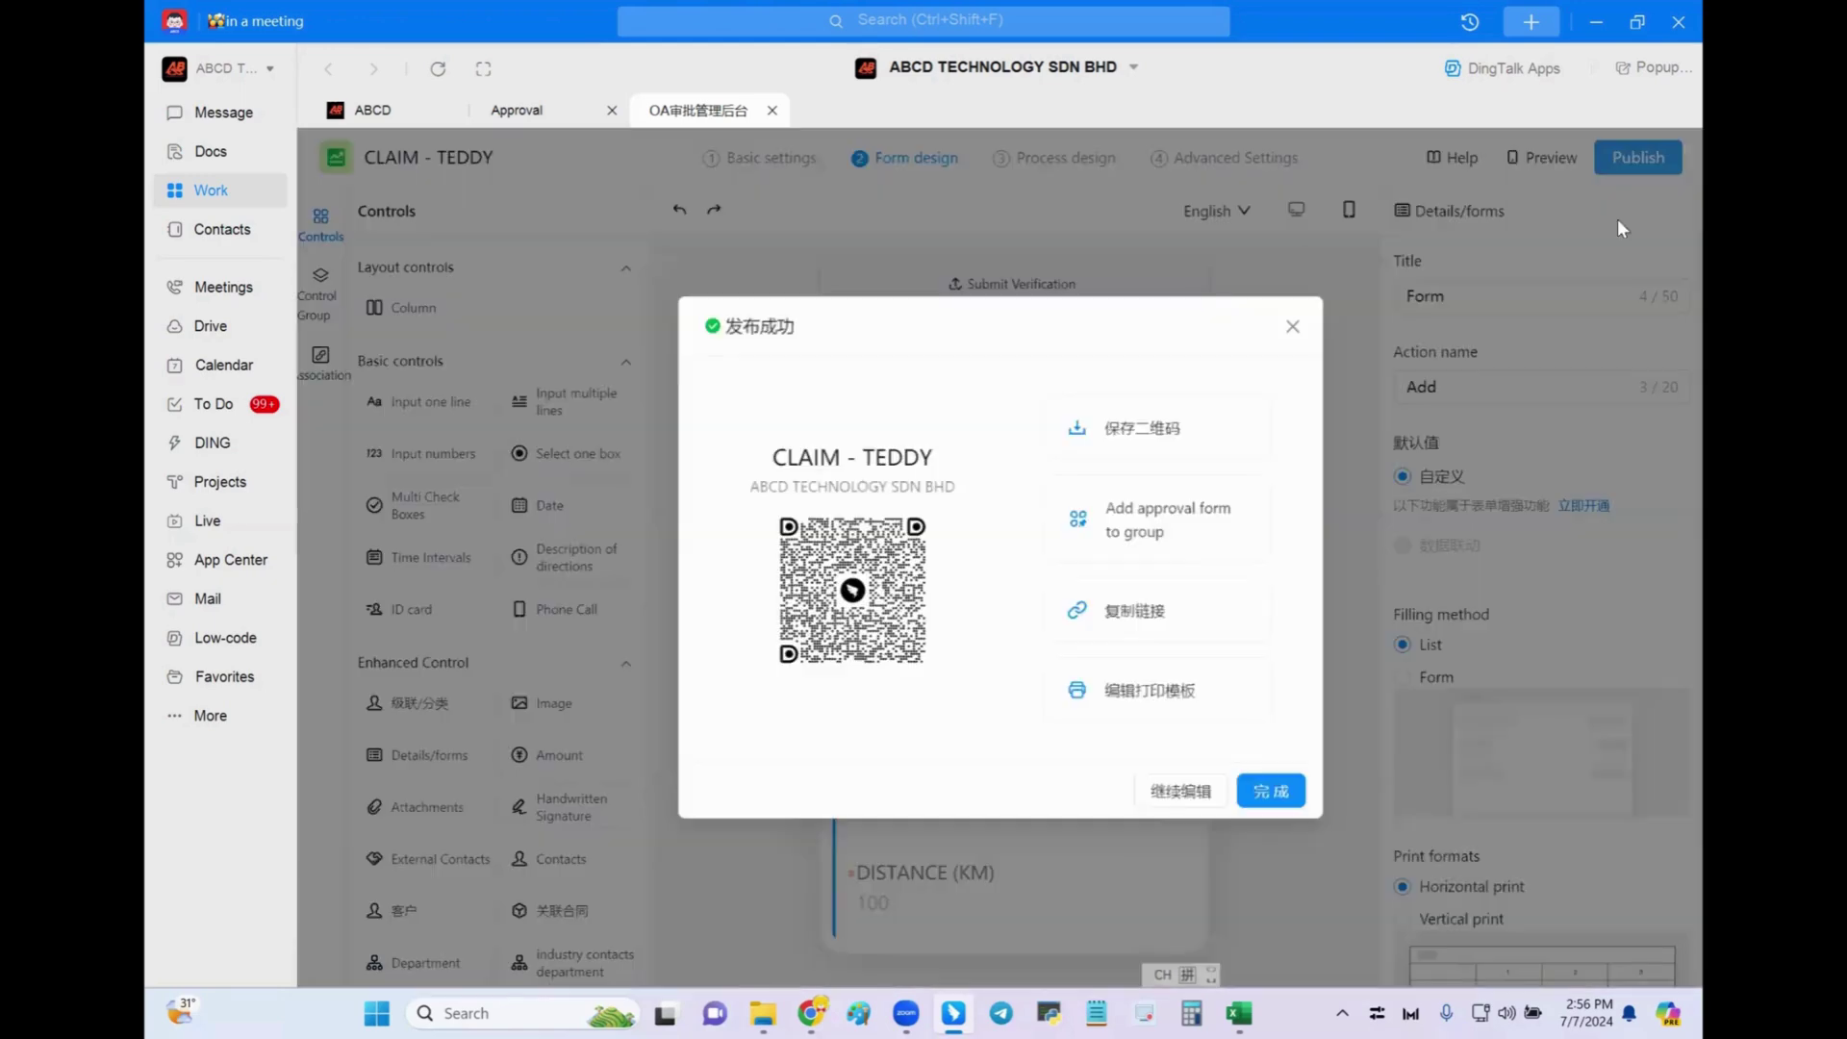
pyautogui.click(1153, 801)
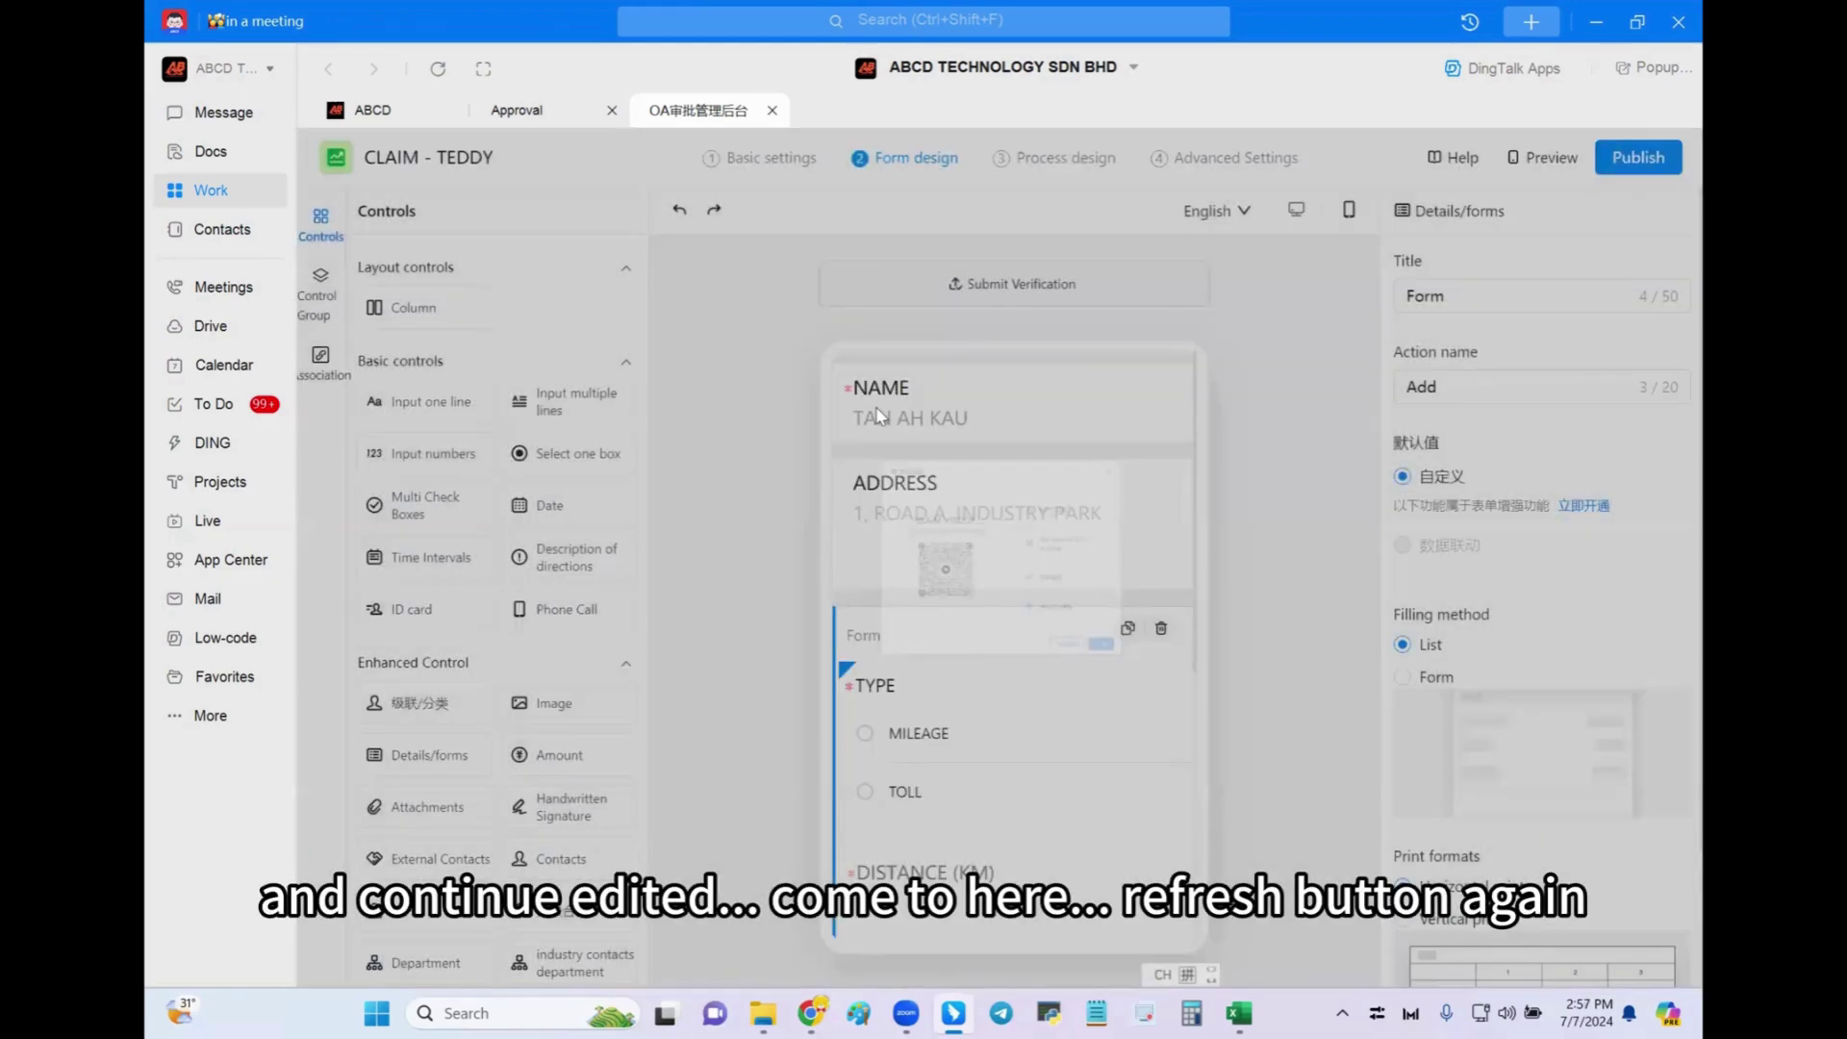
pyautogui.click(545, 110)
pyautogui.click(439, 72)
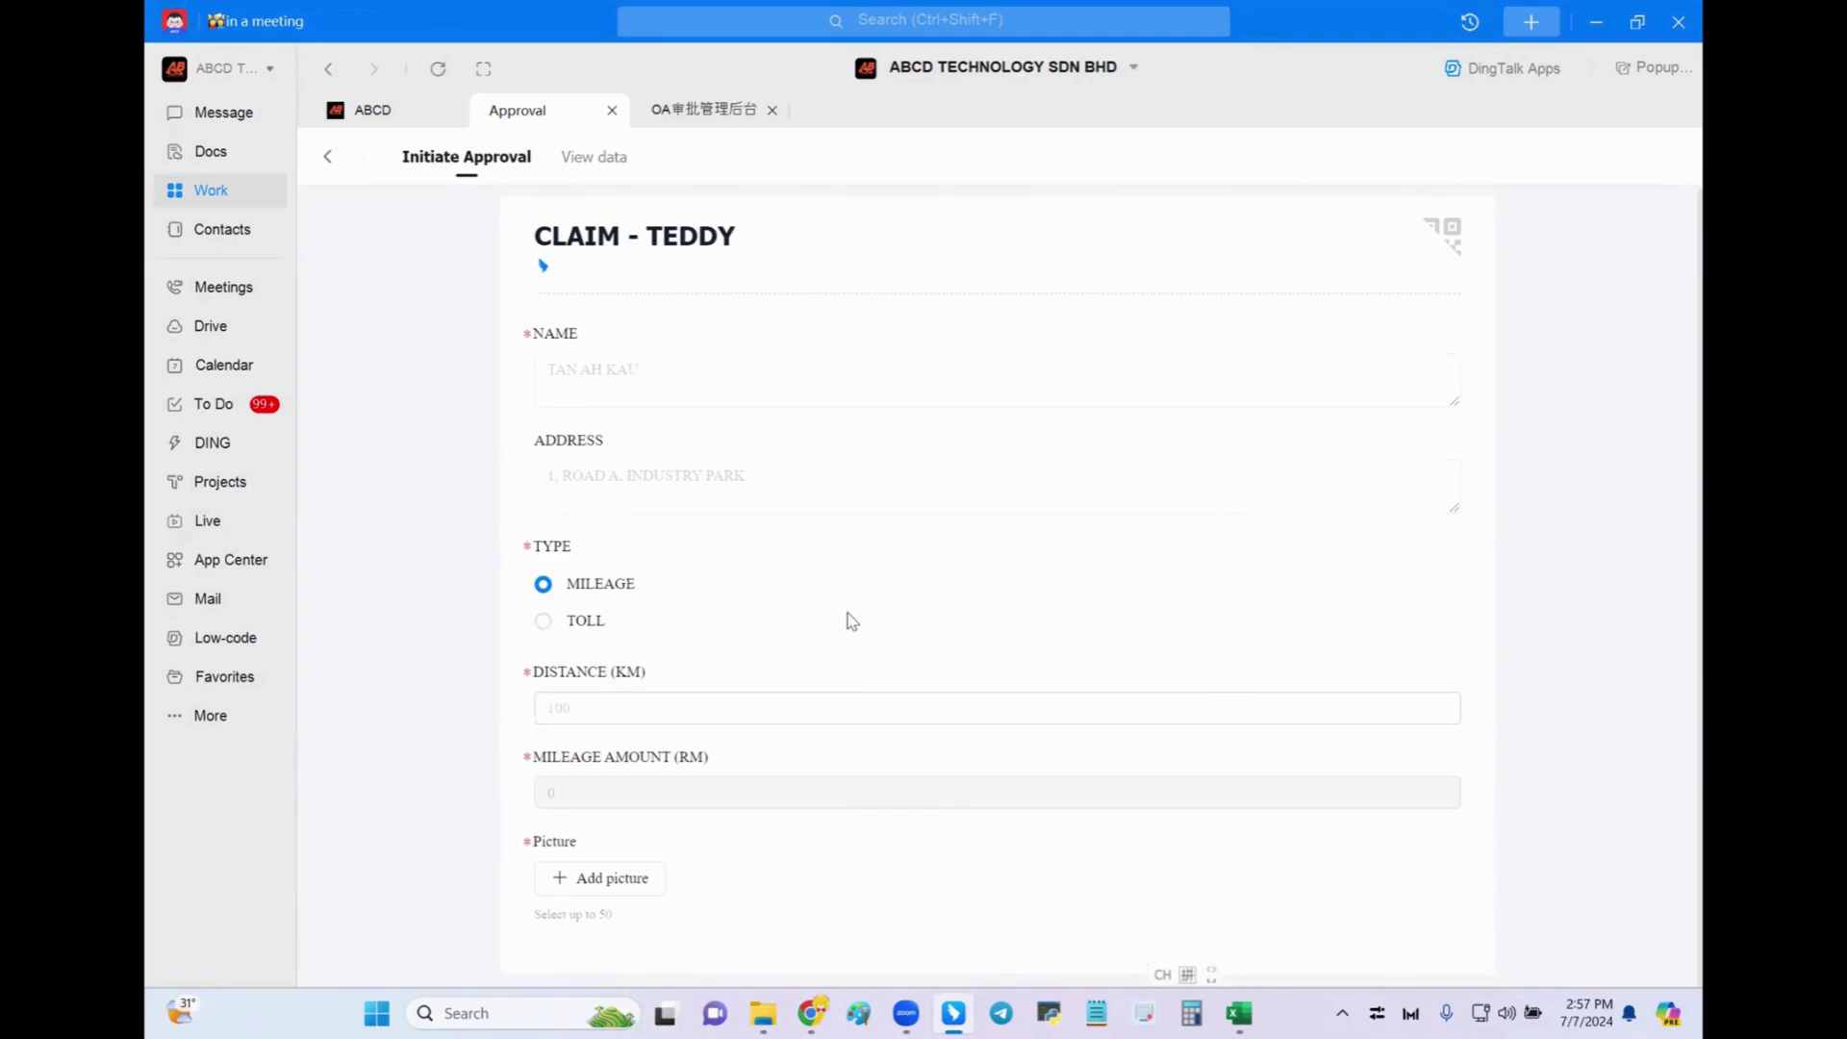
# Scroll through the stacked Form 1 and Form 2 entries, then reopen the CLAIM - TEDDY designer
pyautogui.scroll(-2, 851, 618)
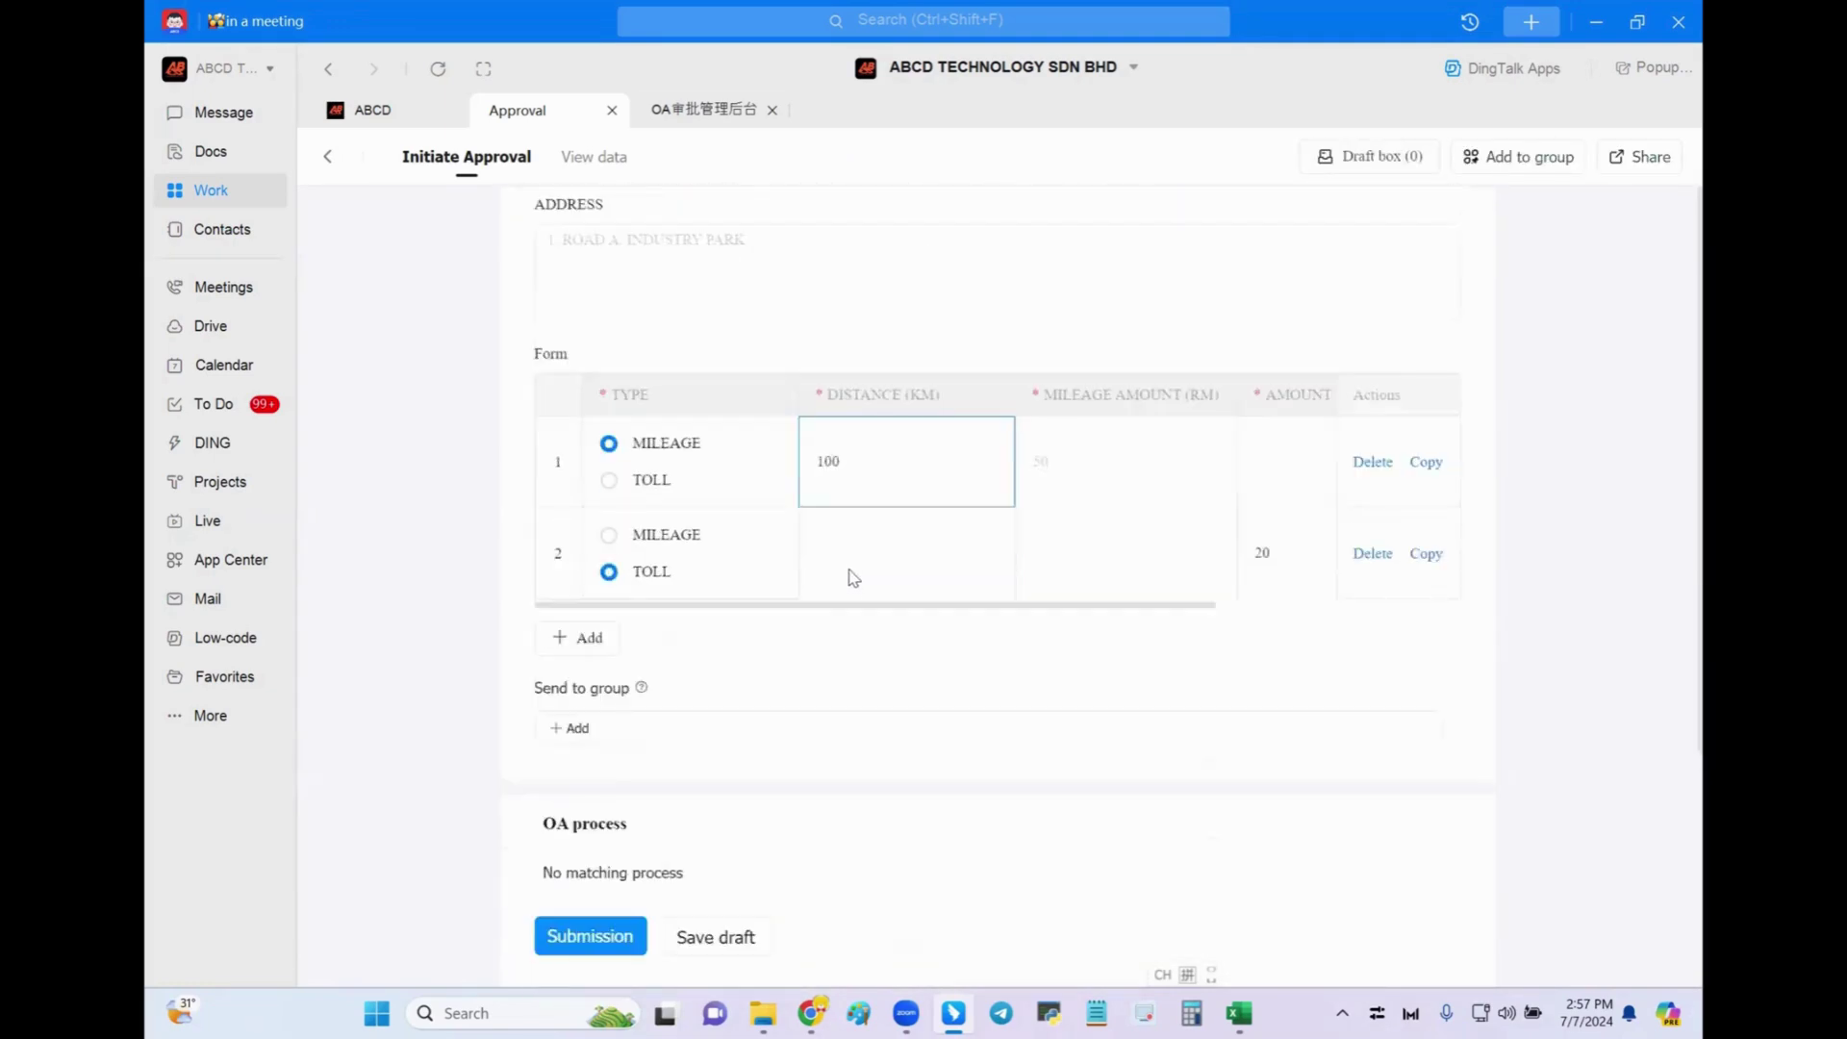
pyautogui.scroll(-3, 721, 394)
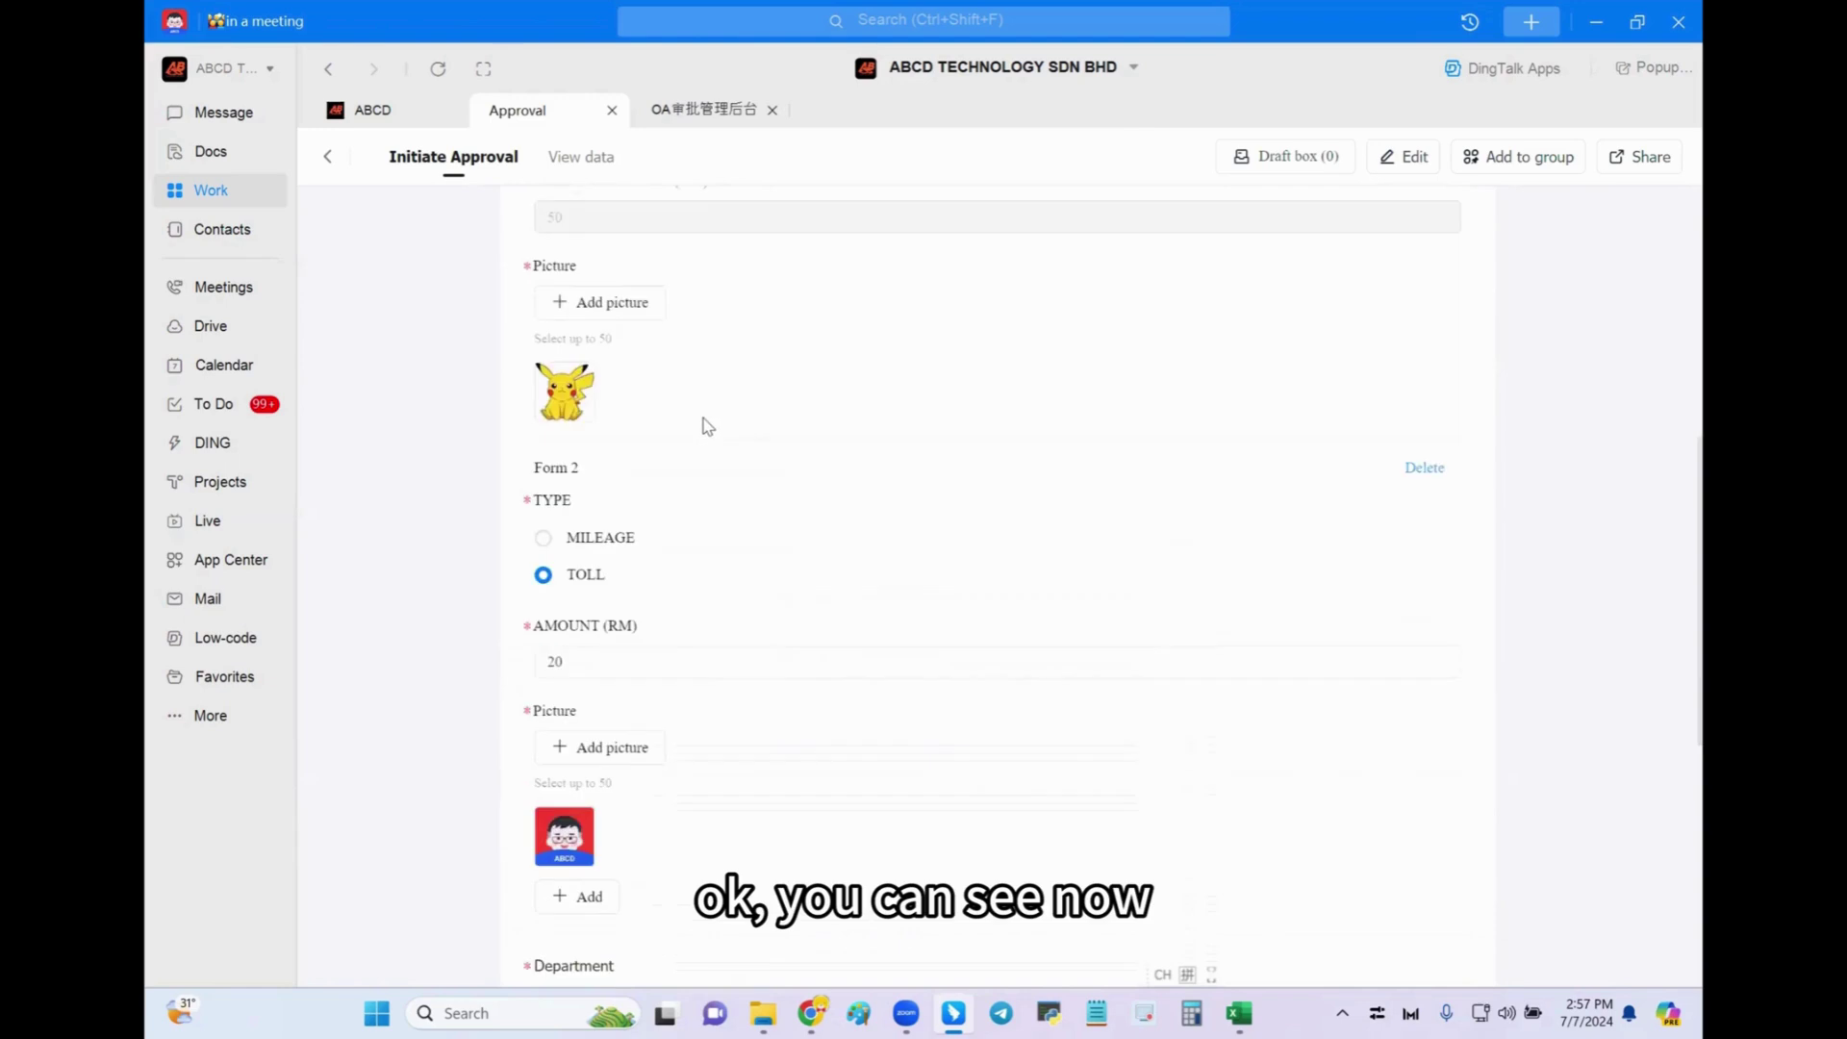
pyautogui.scroll(5, 707, 426)
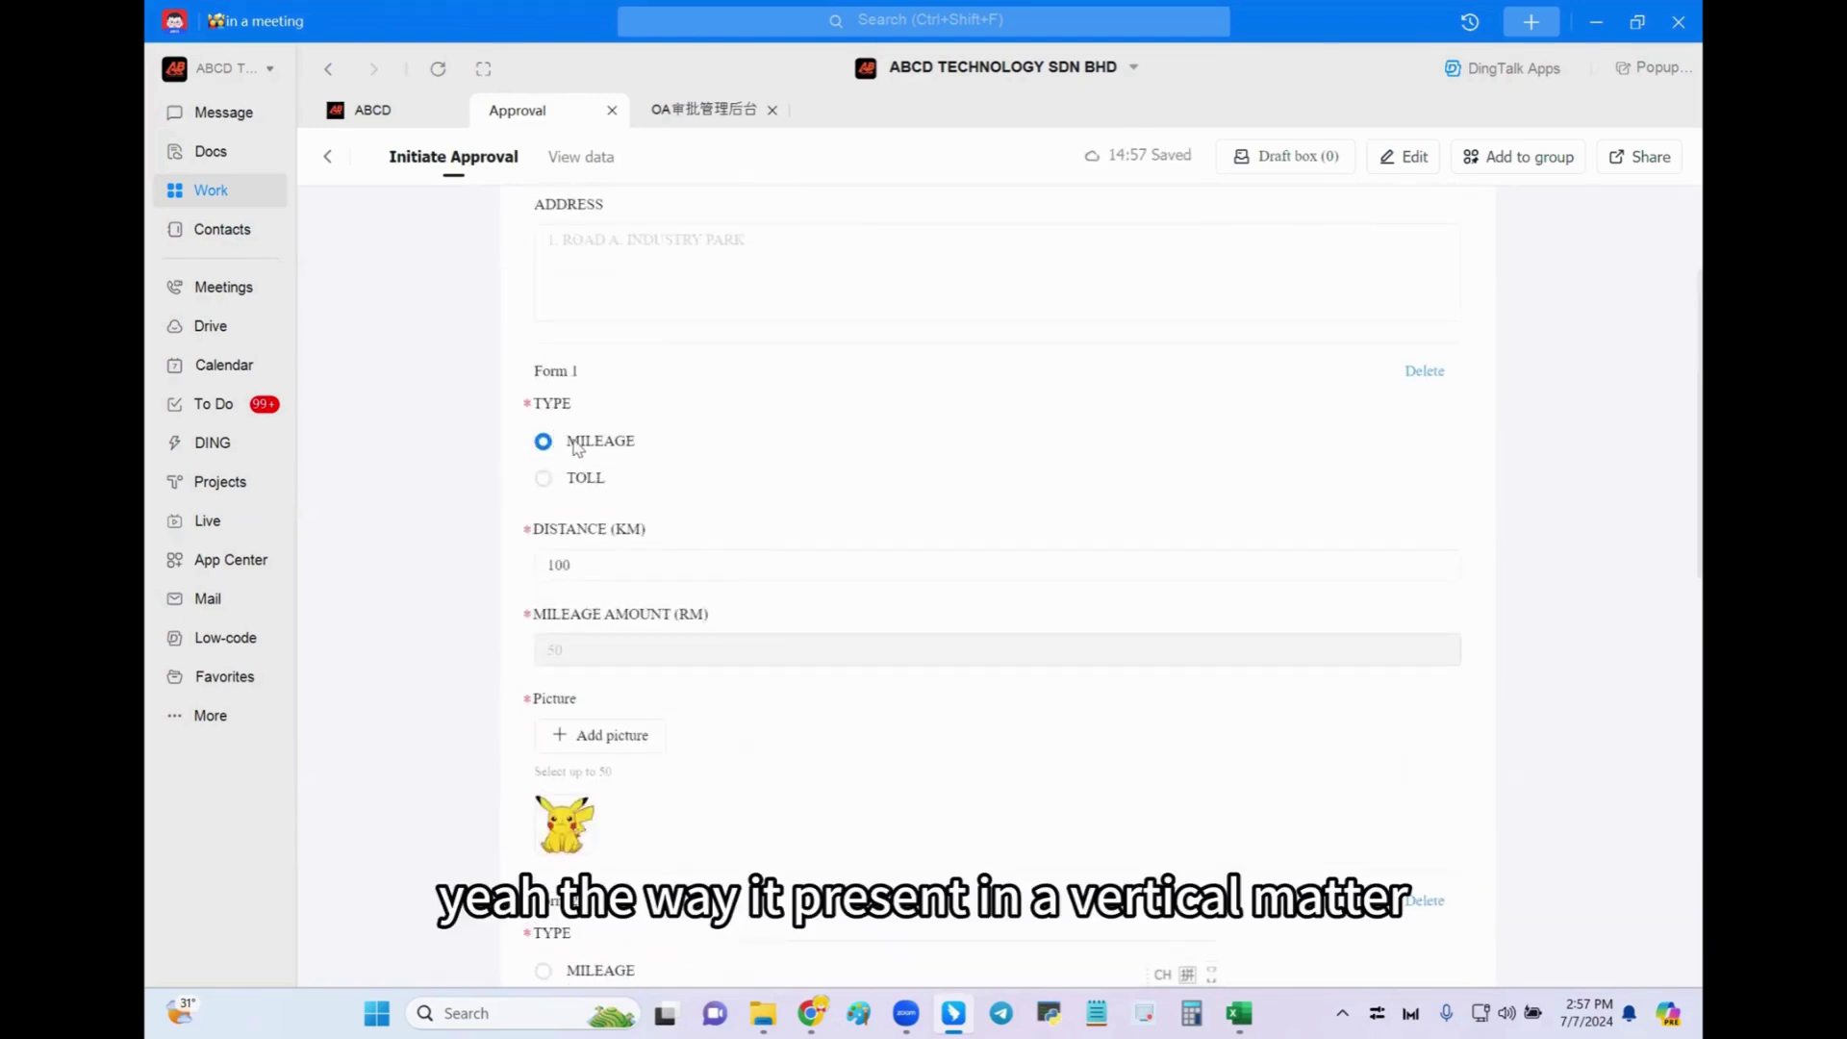
pyautogui.scroll(-3, 630, 476)
pyautogui.scroll(-2, 673, 495)
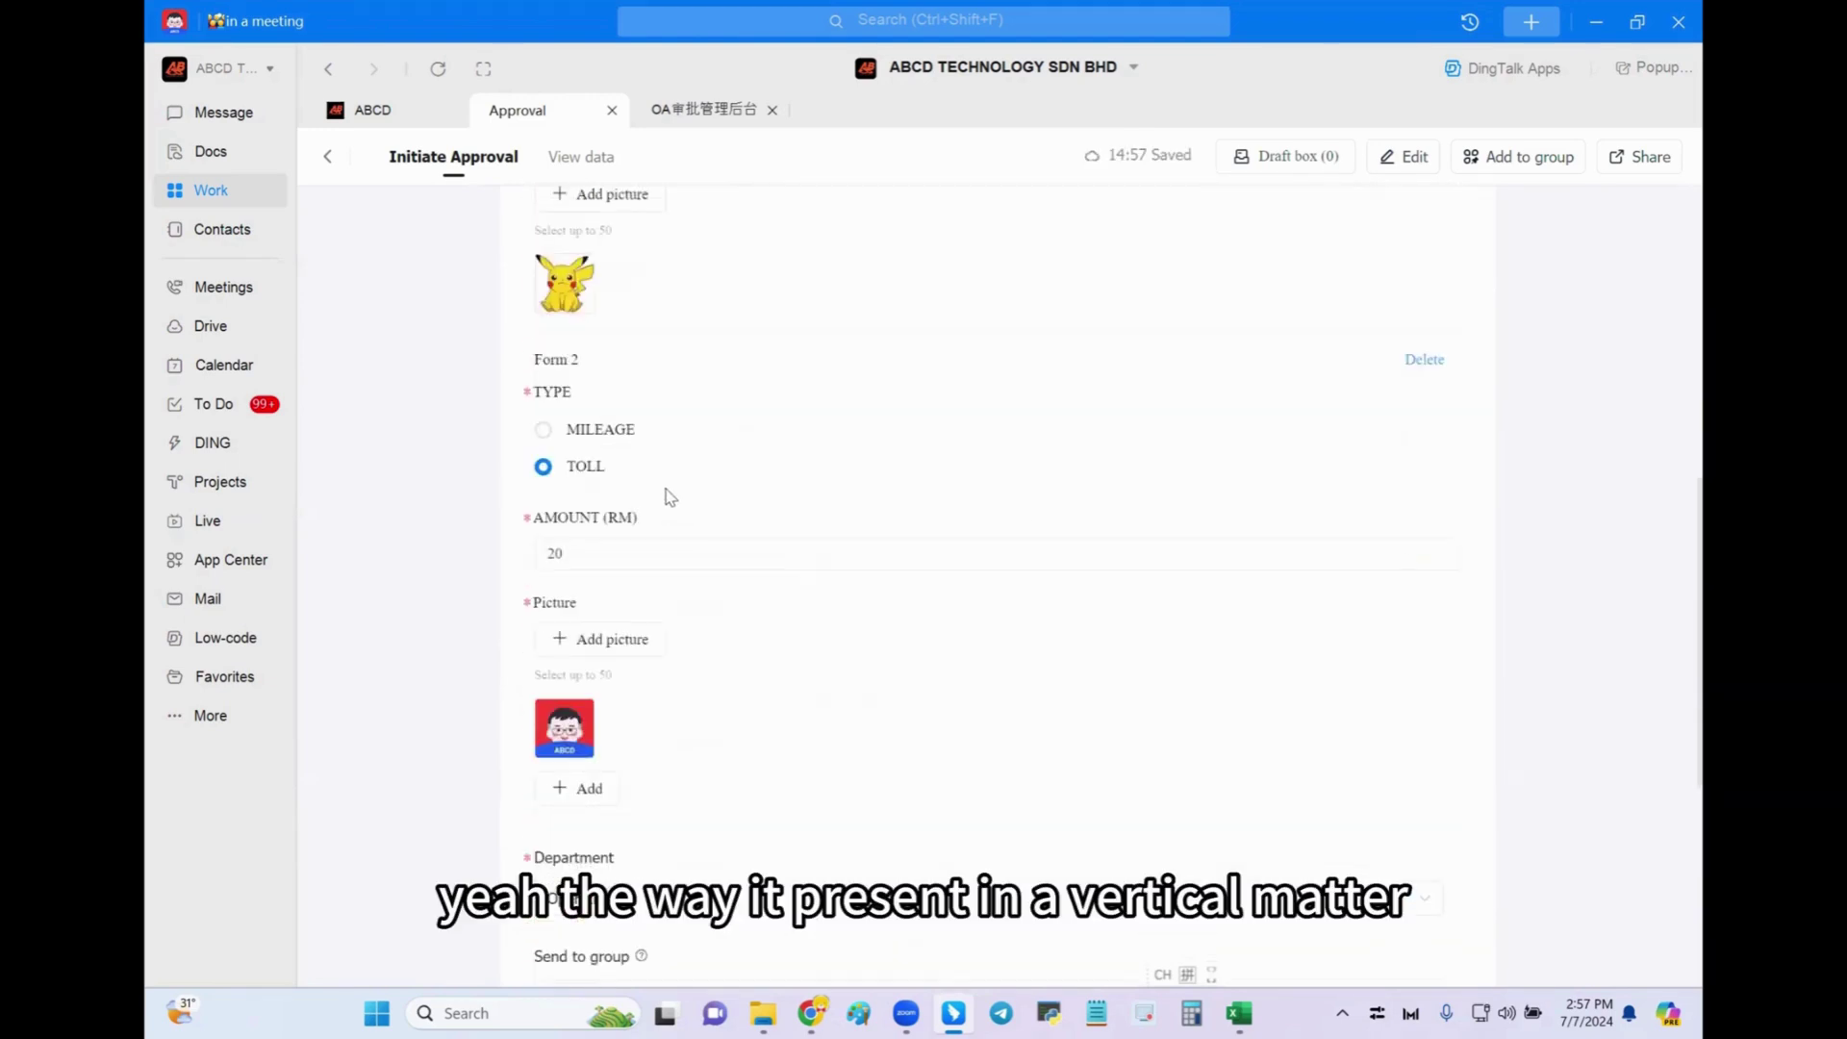
pyautogui.scroll(-2, 680, 691)
pyautogui.scroll(3, 684, 659)
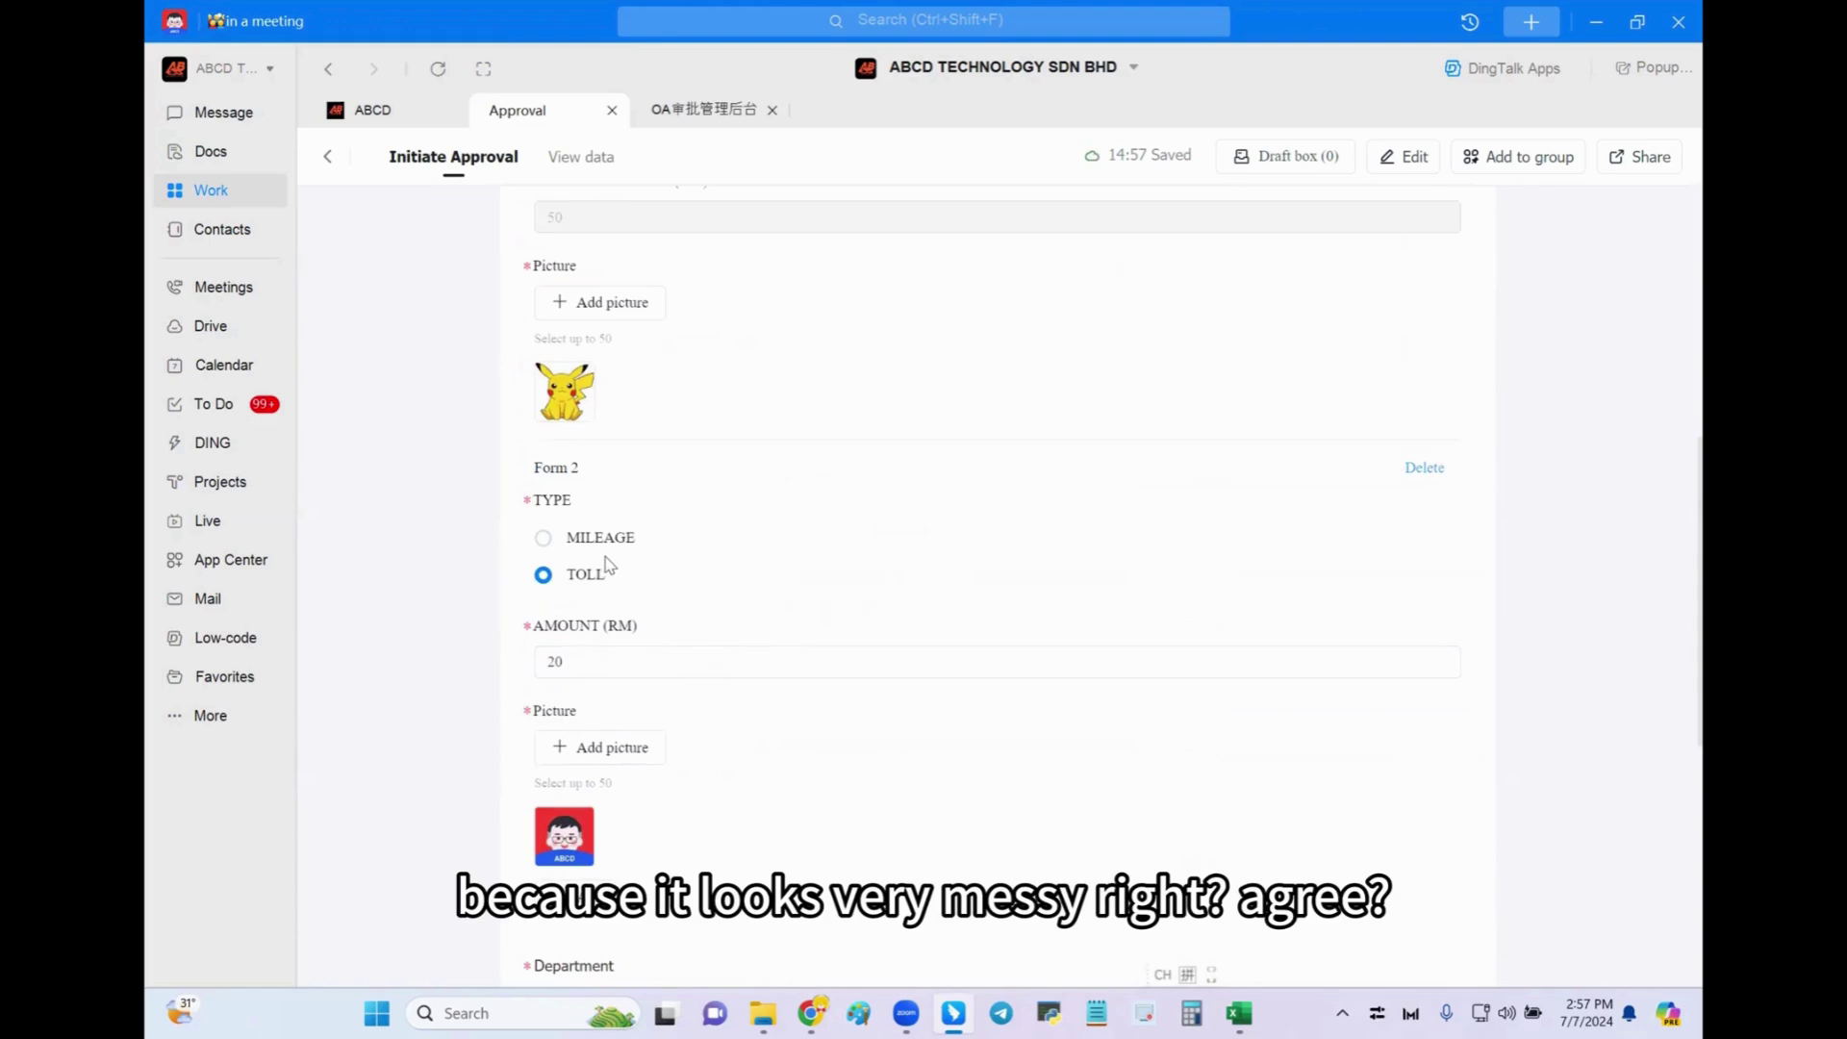
pyautogui.click(689, 116)
pyautogui.scroll(-2, 1451, 685)
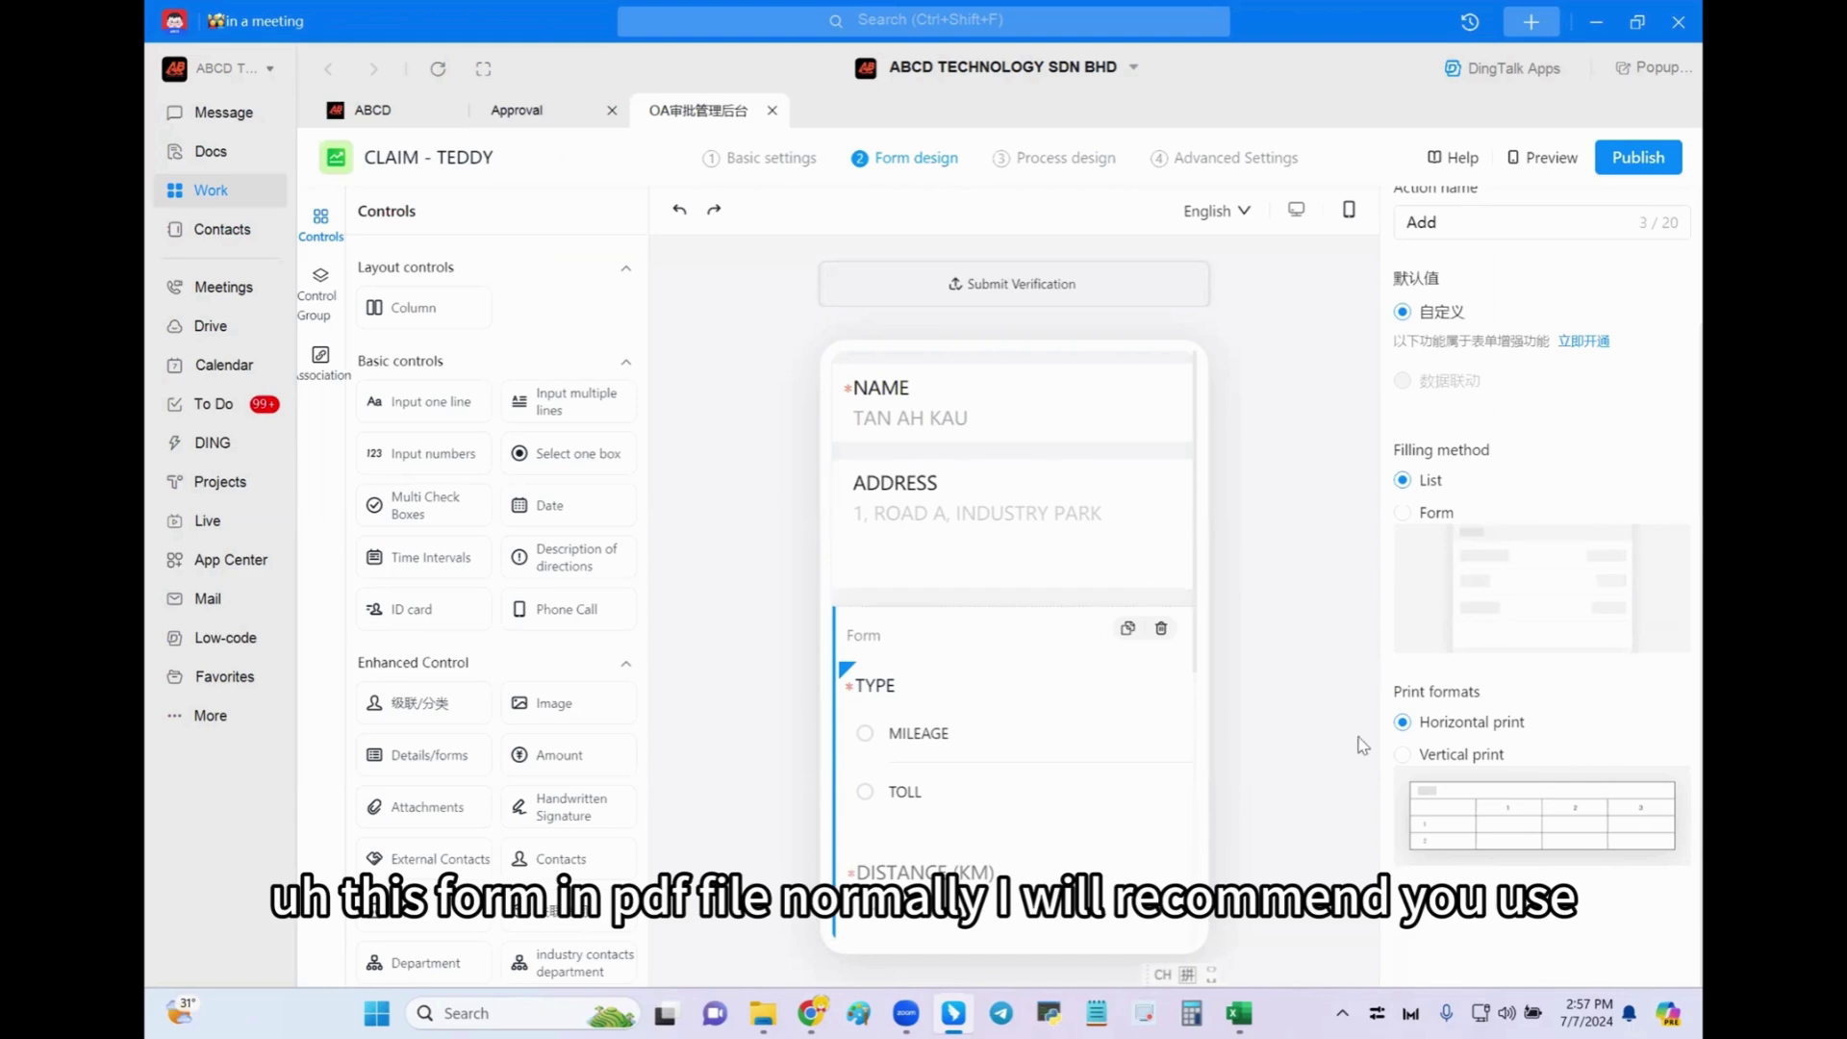
# Set the Form block's print format to Vertical print, then go back to the Approval page
pyautogui.click(1425, 765)
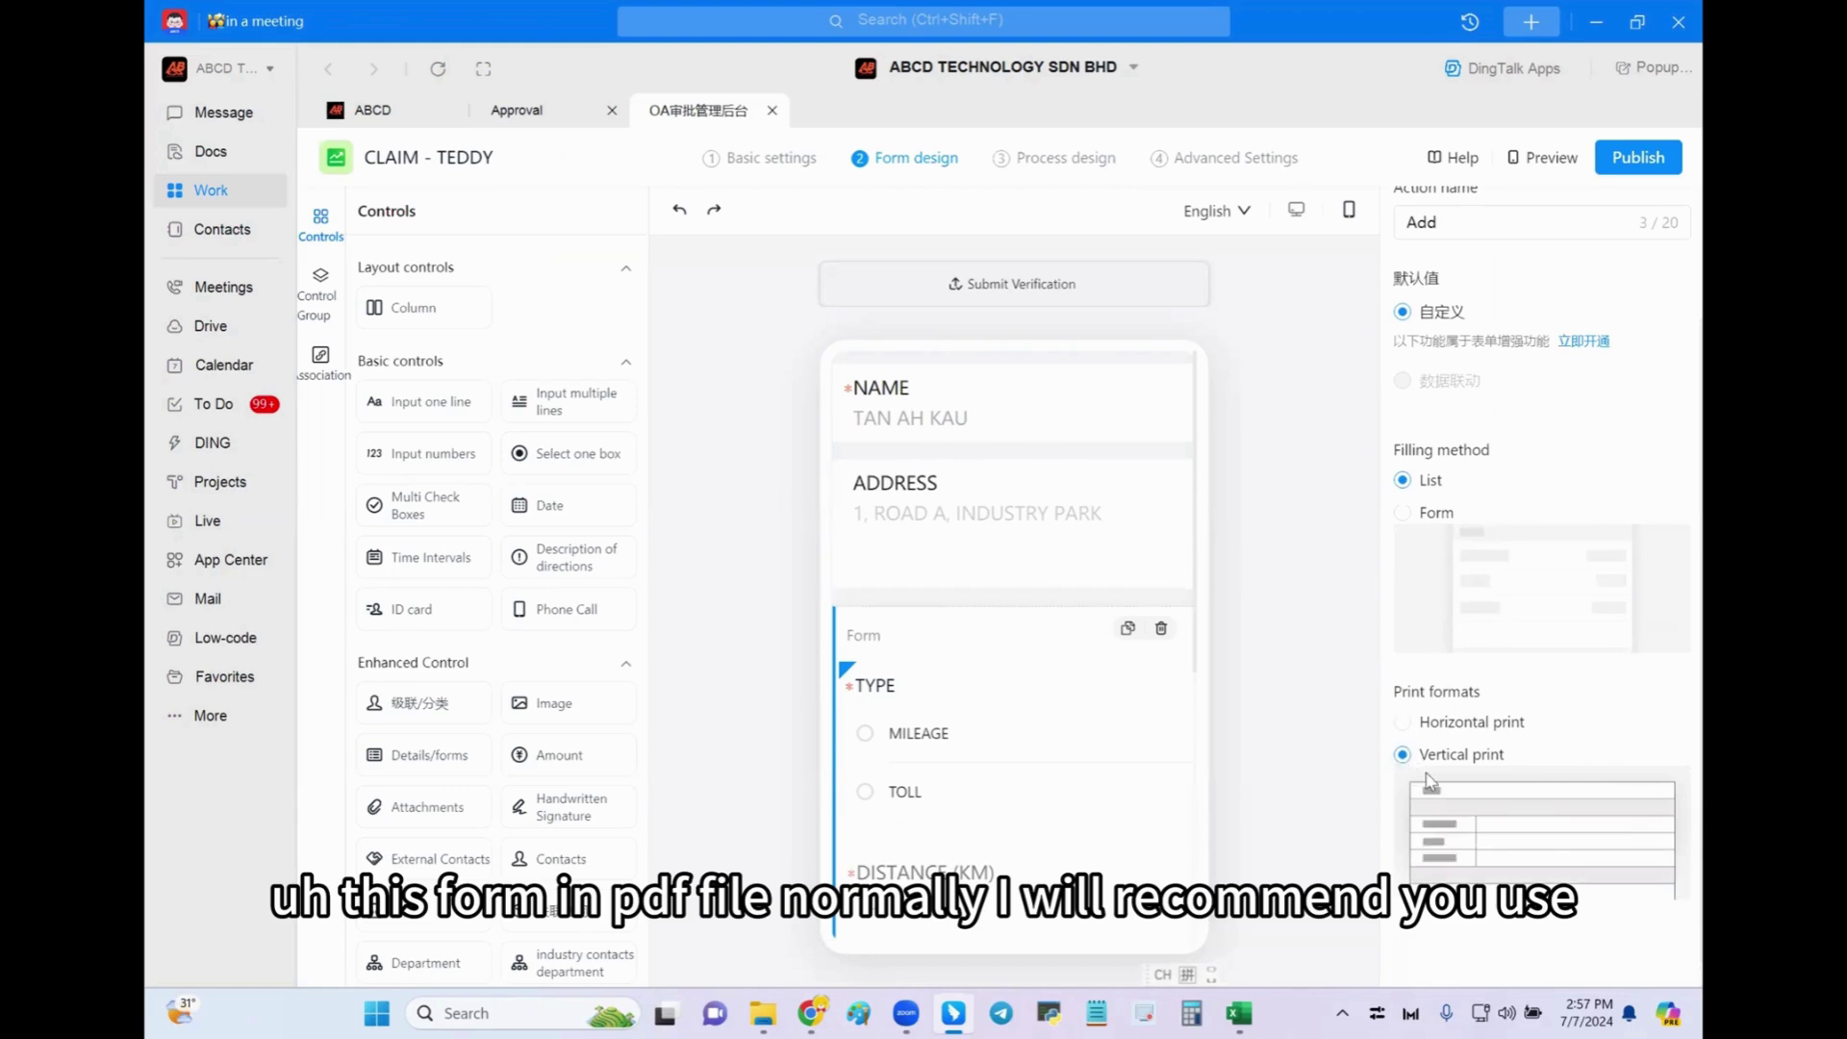
pyautogui.click(1440, 721)
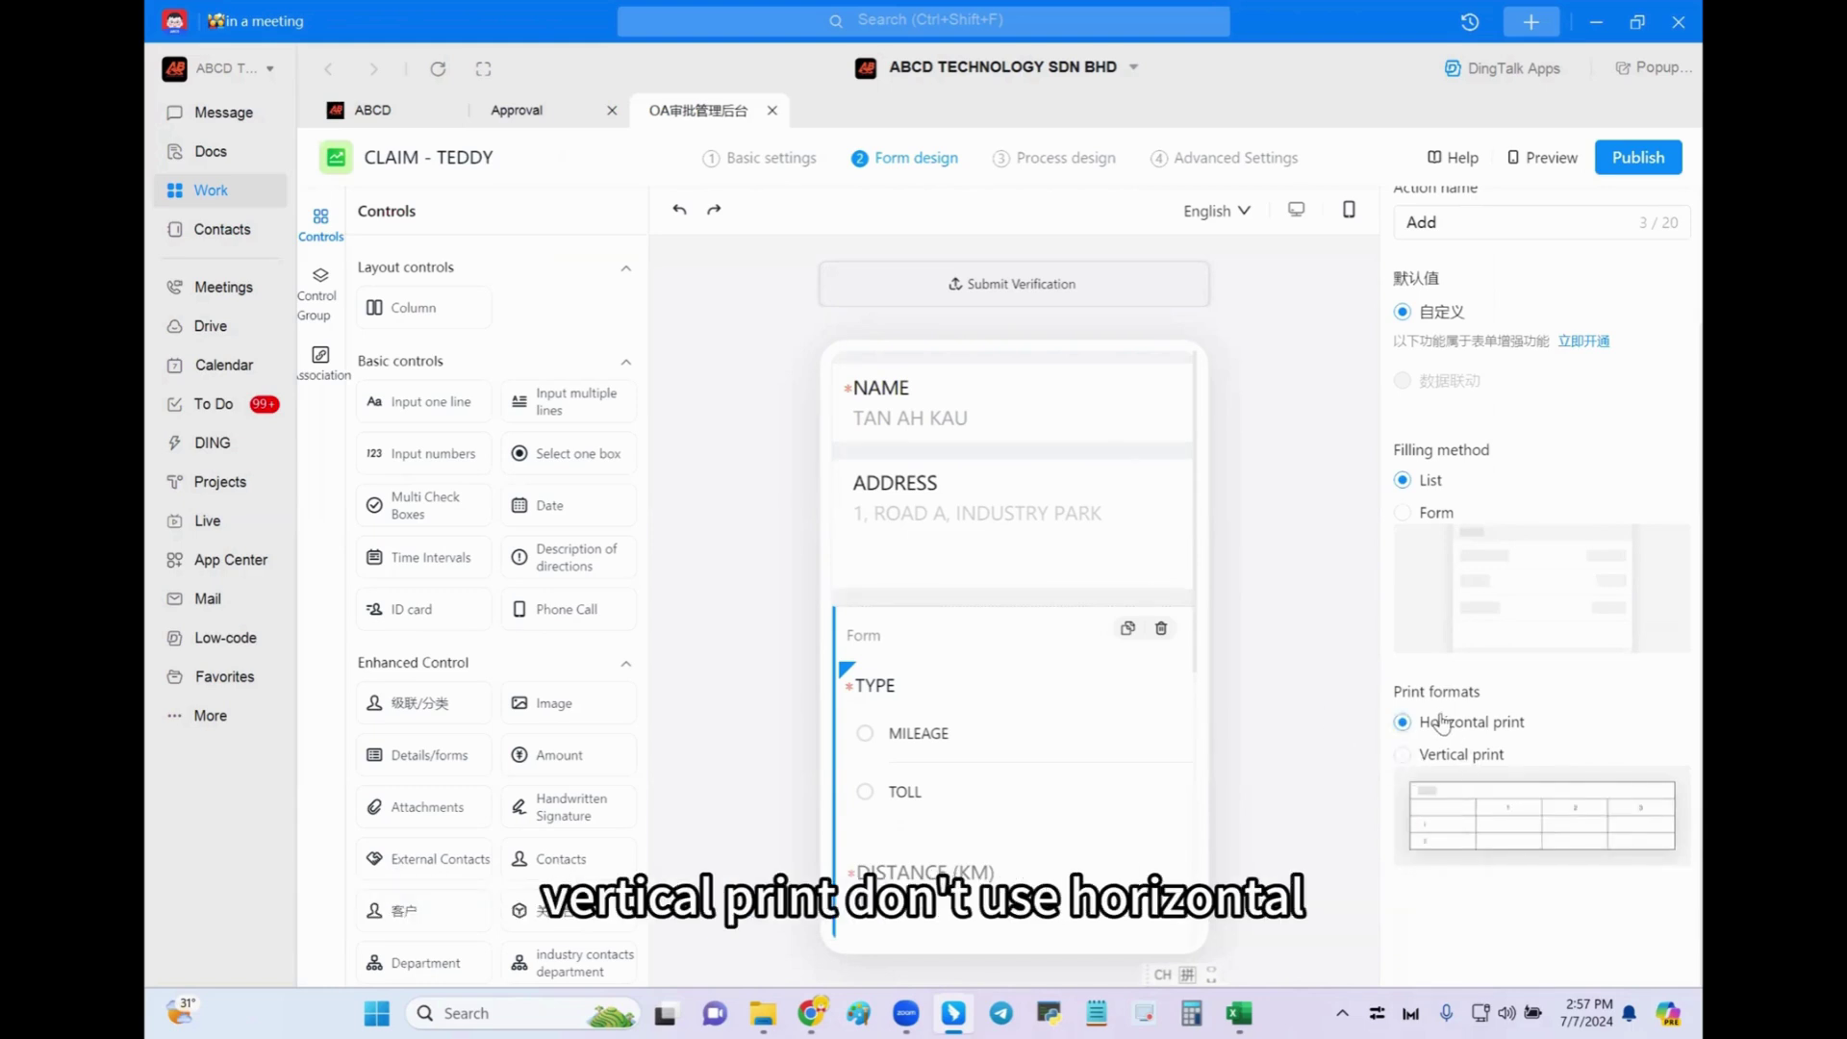
pyautogui.scroll(-2, 1146, 751)
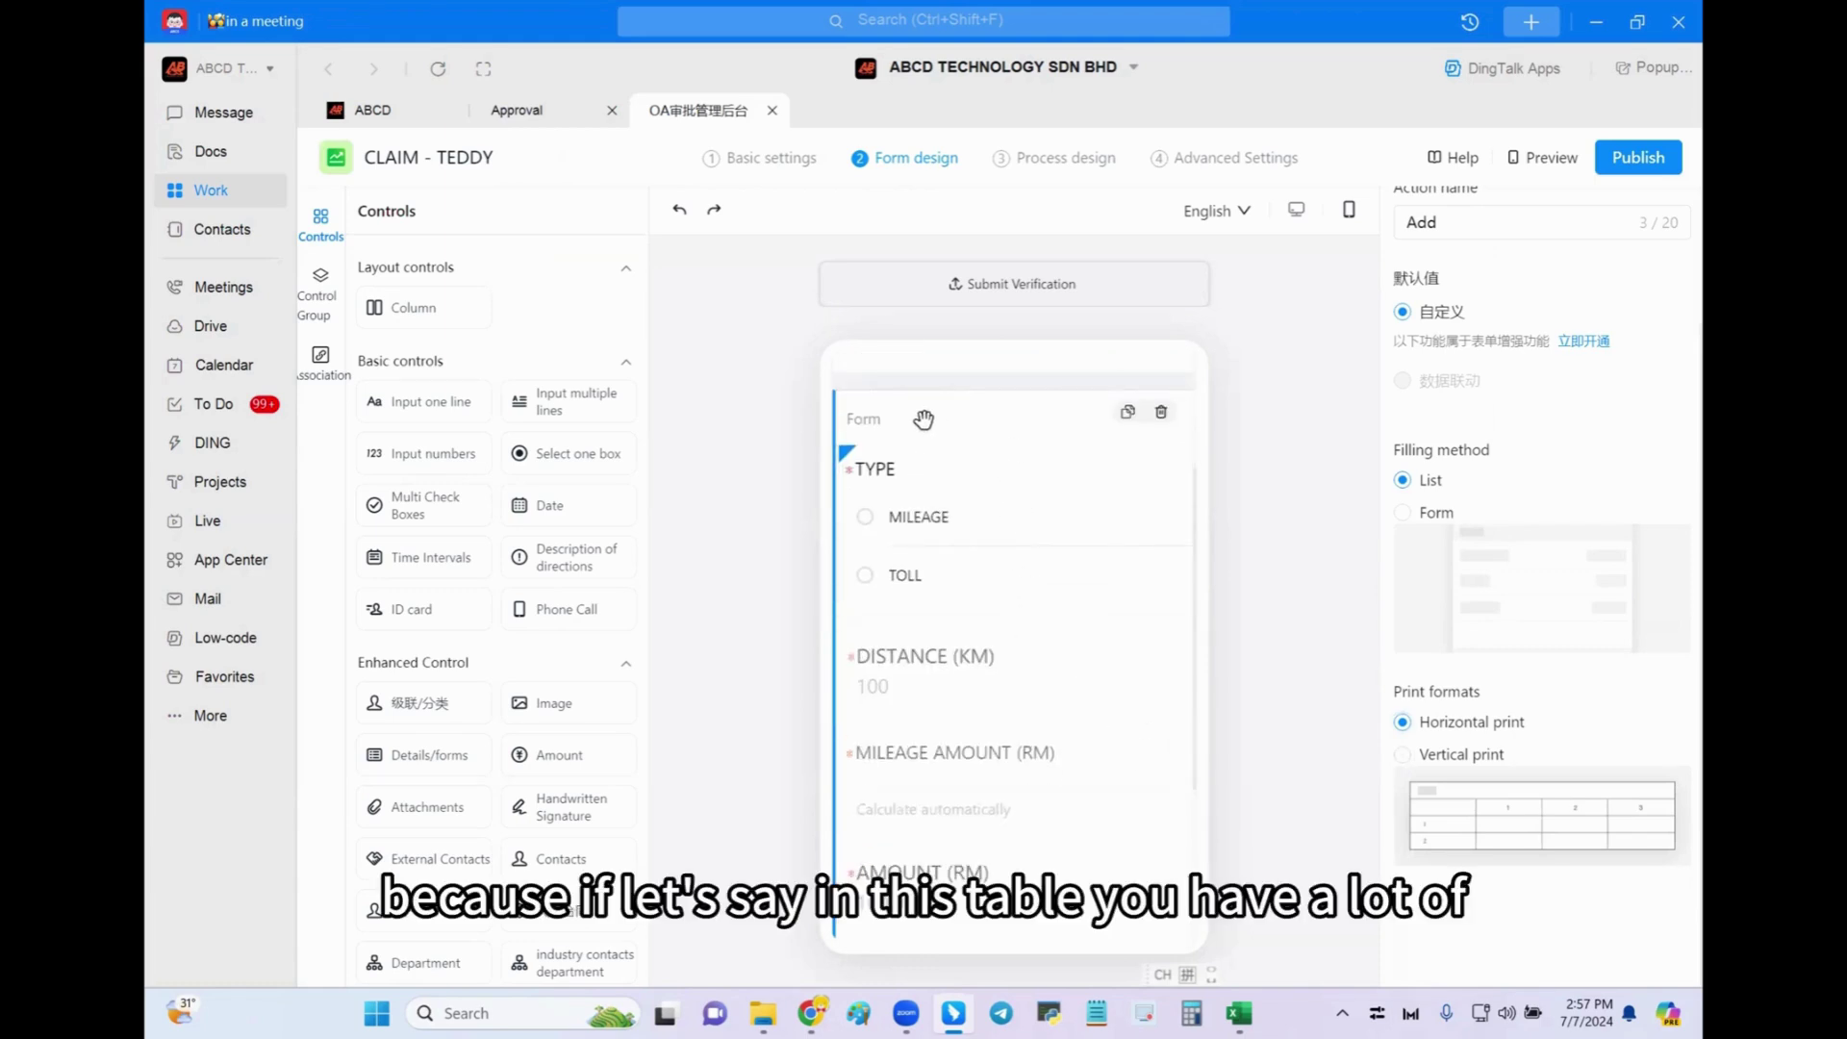
pyautogui.scroll(-1, 979, 655)
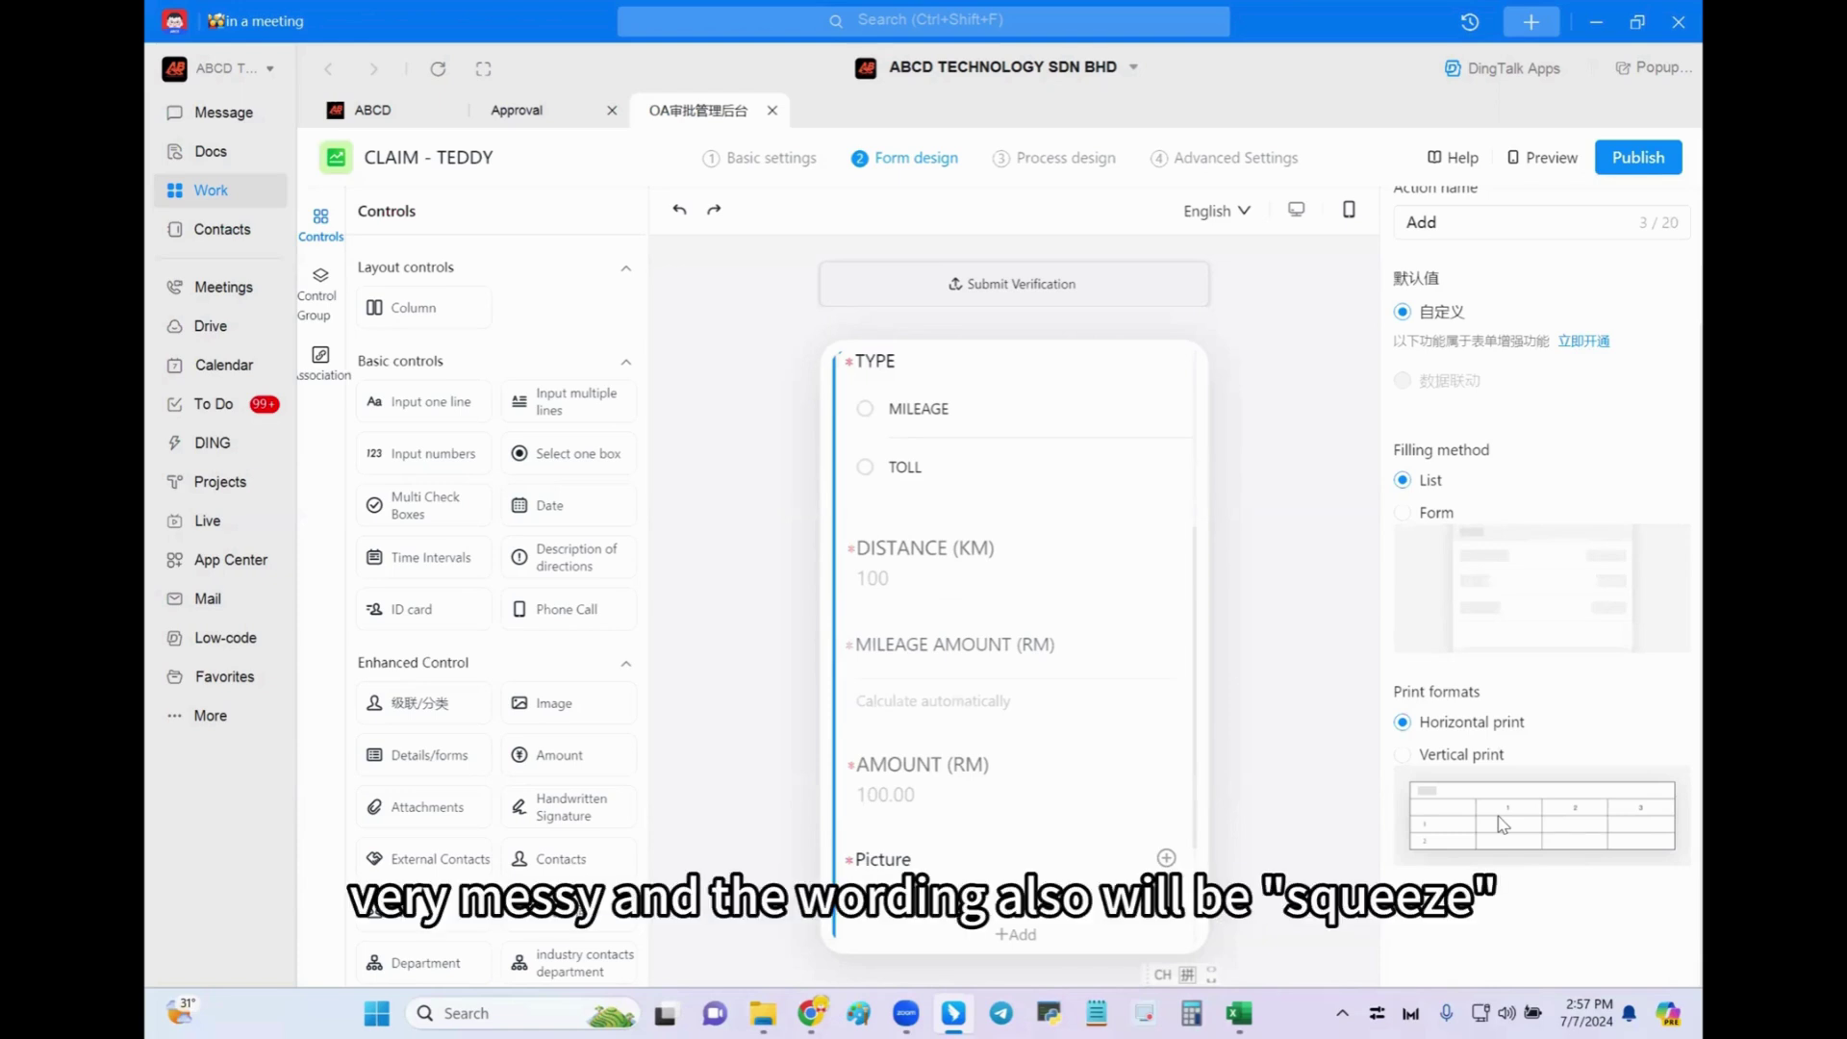
pyautogui.click(1486, 762)
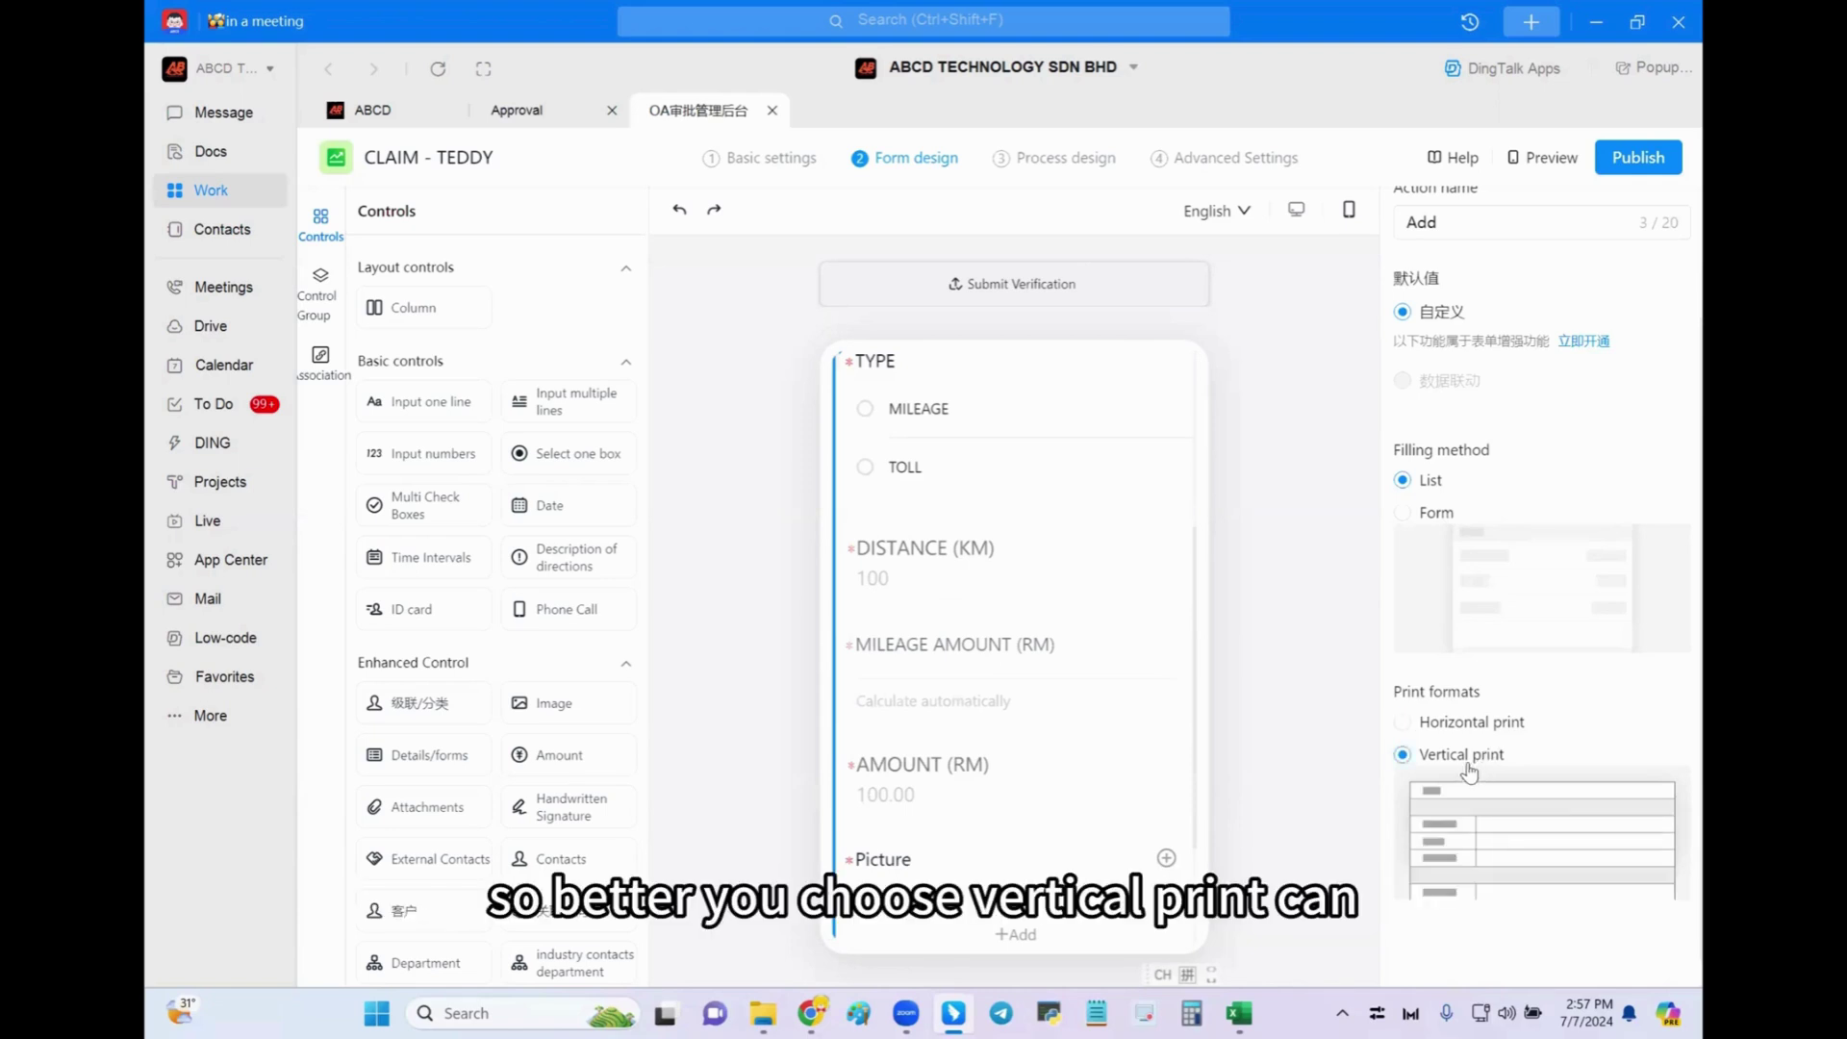
pyautogui.click(534, 111)
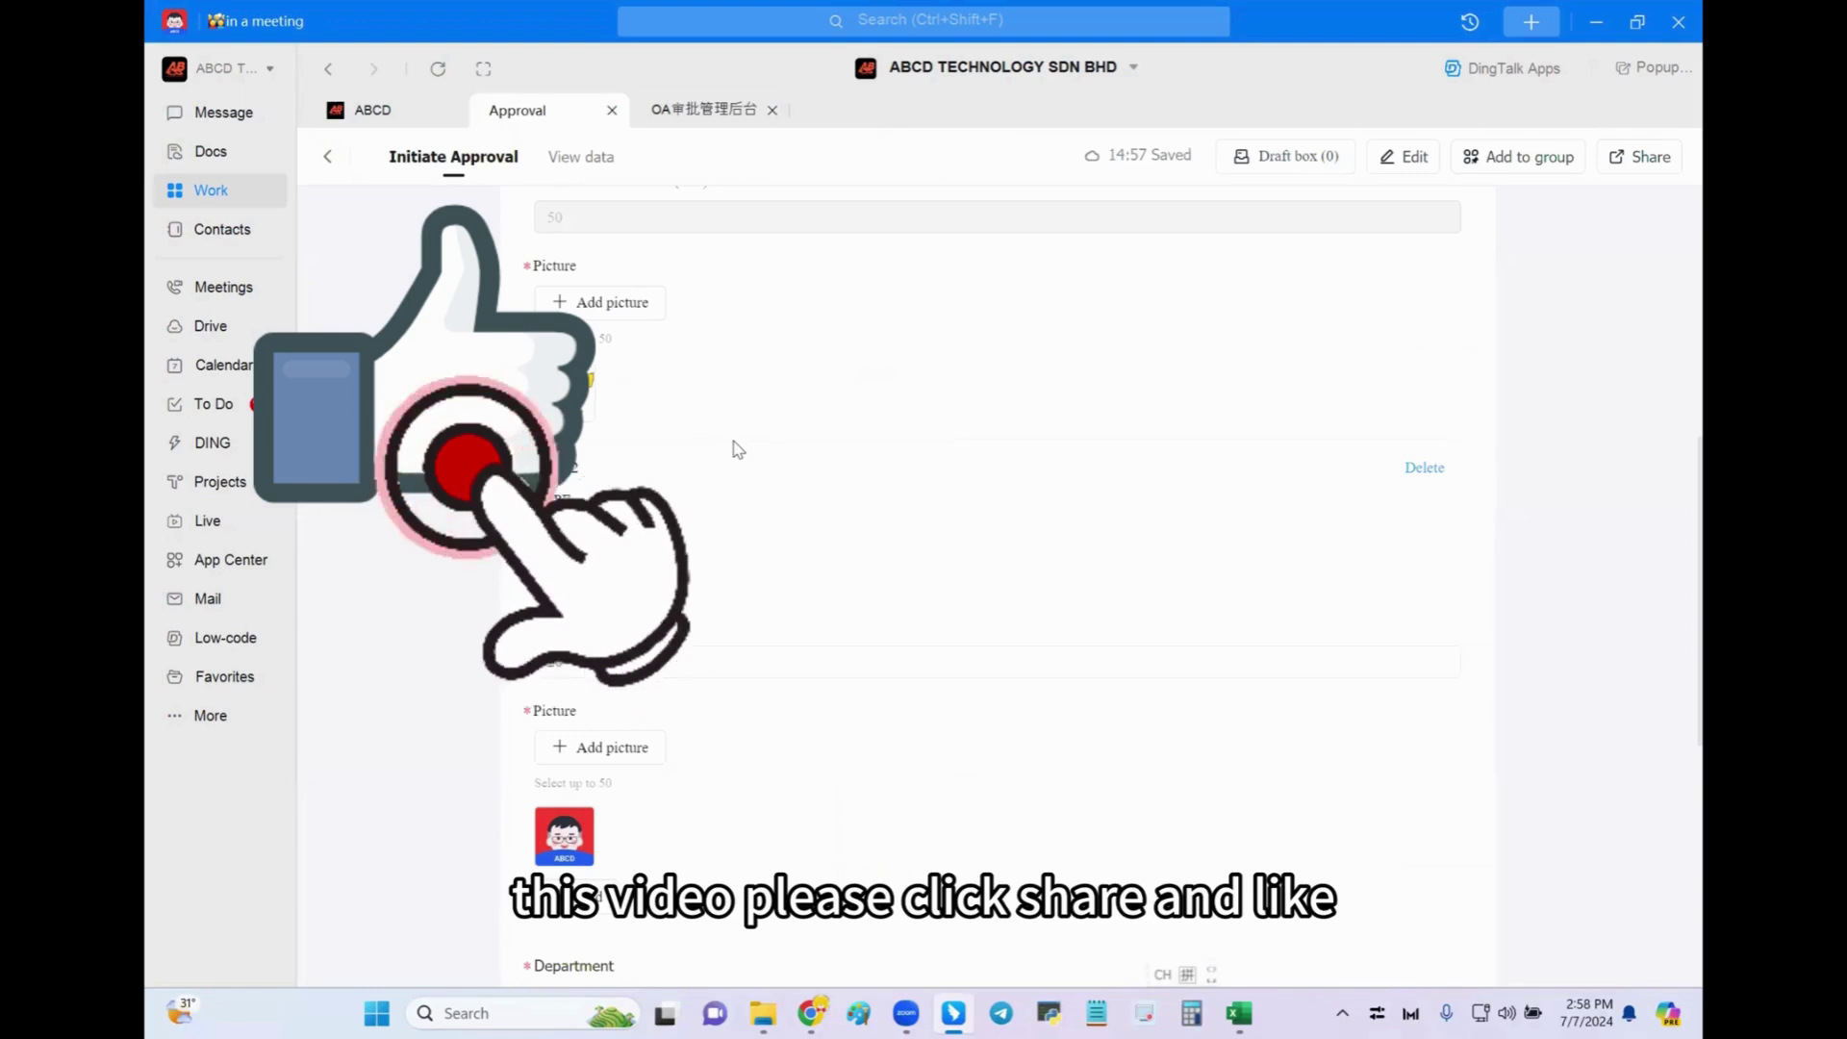
# Scroll to the top of the claim form, showing Form 1 as MILEAGE, 100 KM, amount 50
pyautogui.scroll(5, 799, 551)
pyautogui.scroll(3, 798, 551)
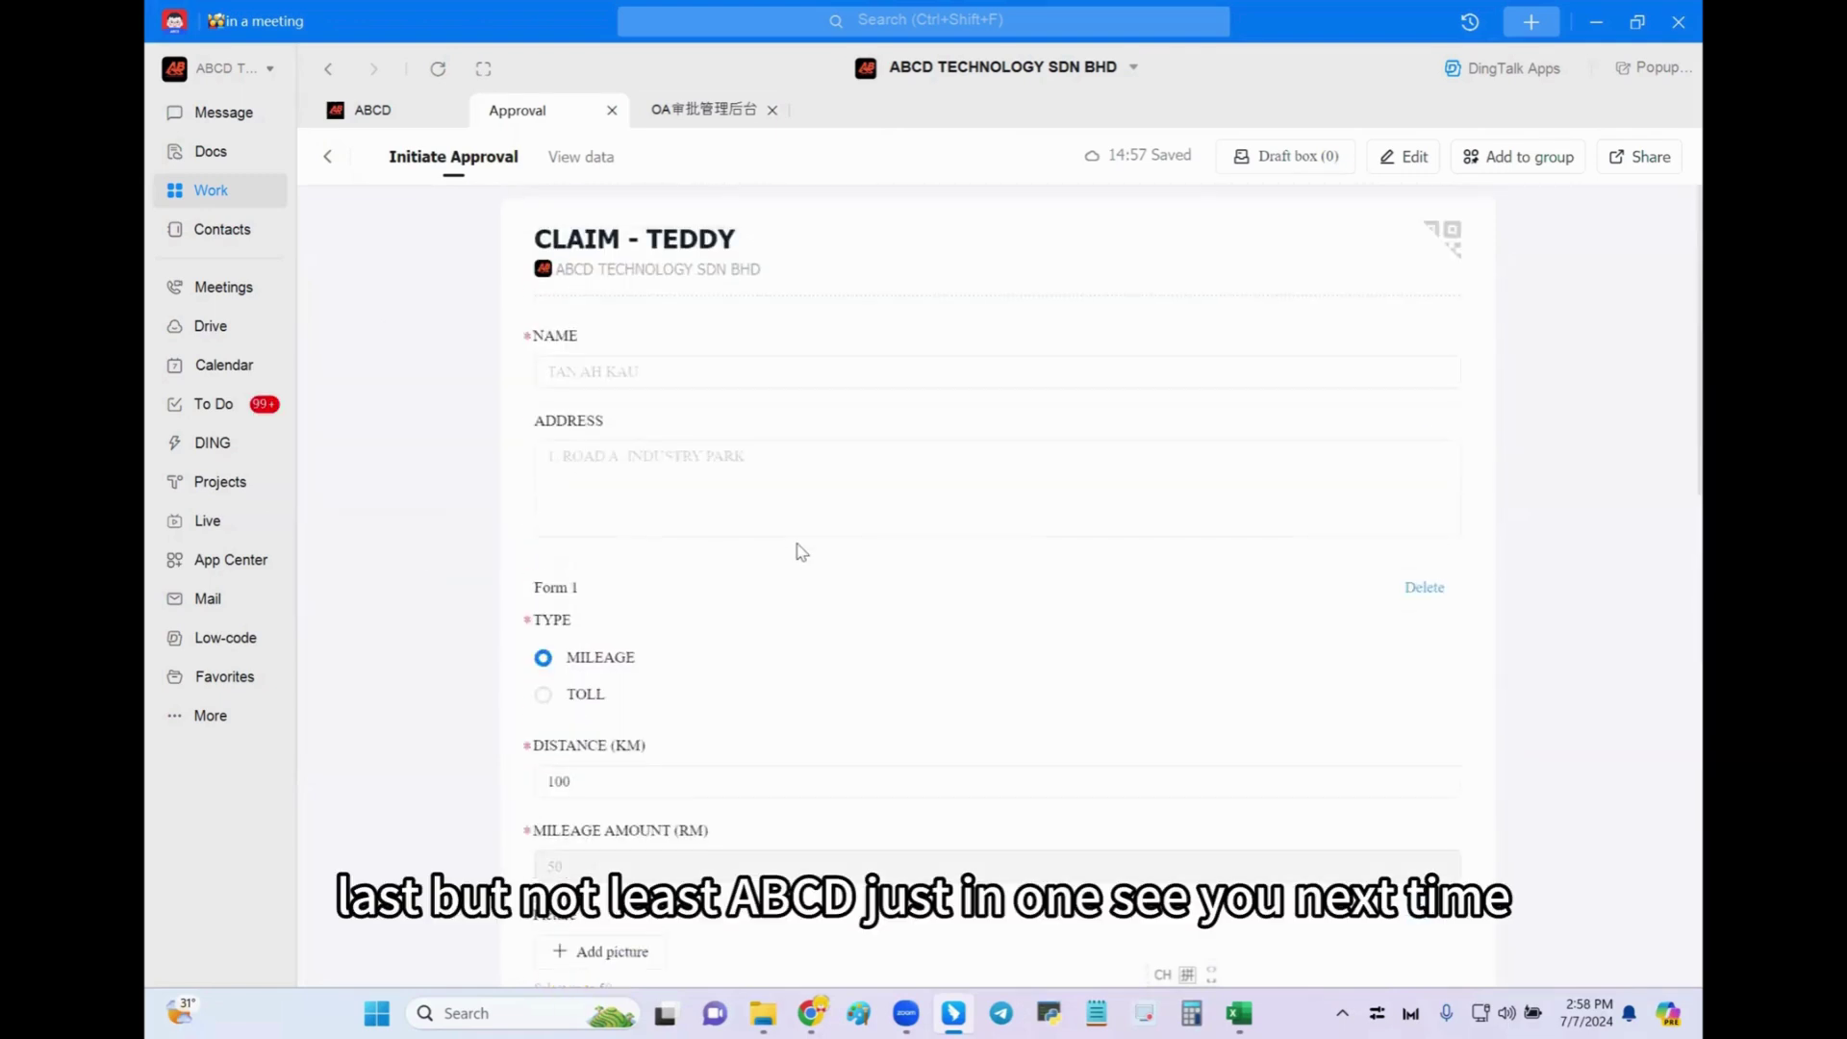